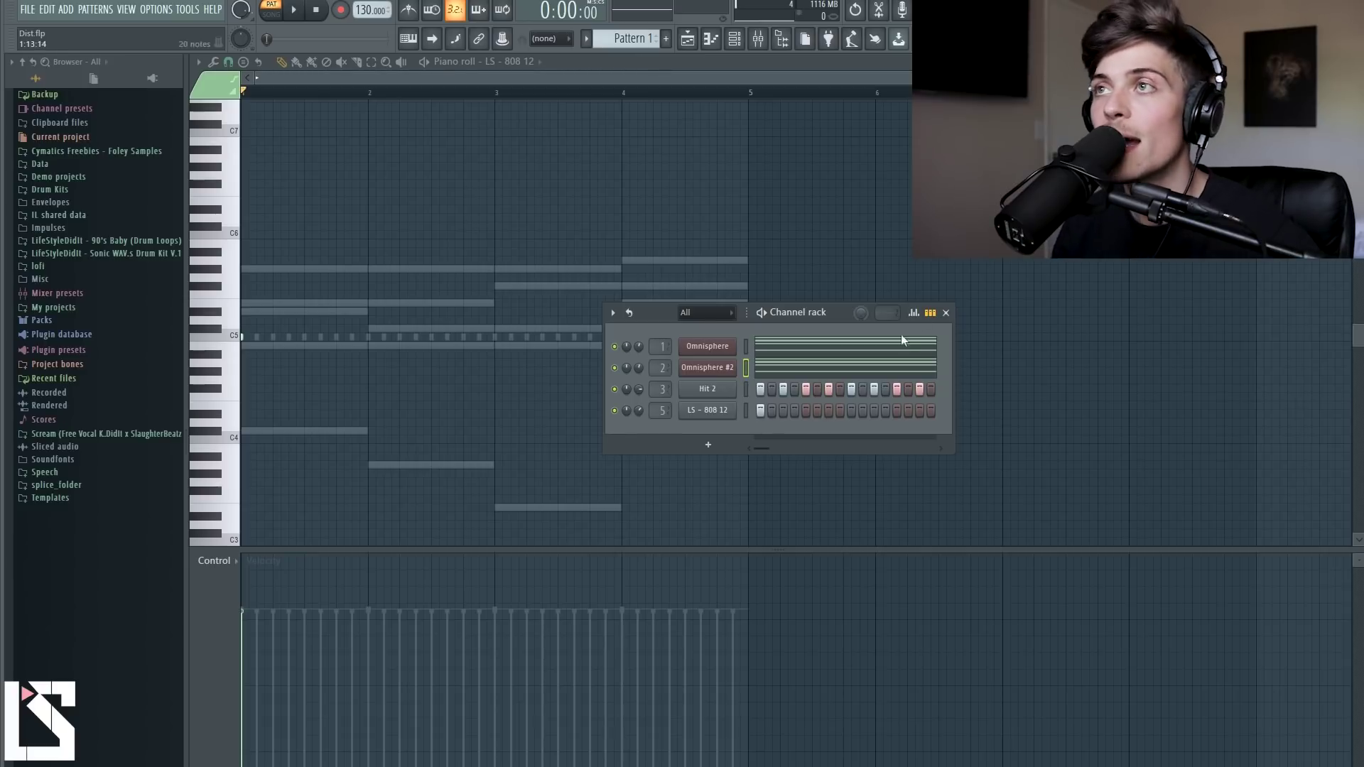
# Open the mixer, arrange it below the channel rack, and solo the Hit 2 mixer track
pyautogui.click(758, 39)
pyautogui.moveTo(791, 148); pyautogui.dragTo(763, 348)
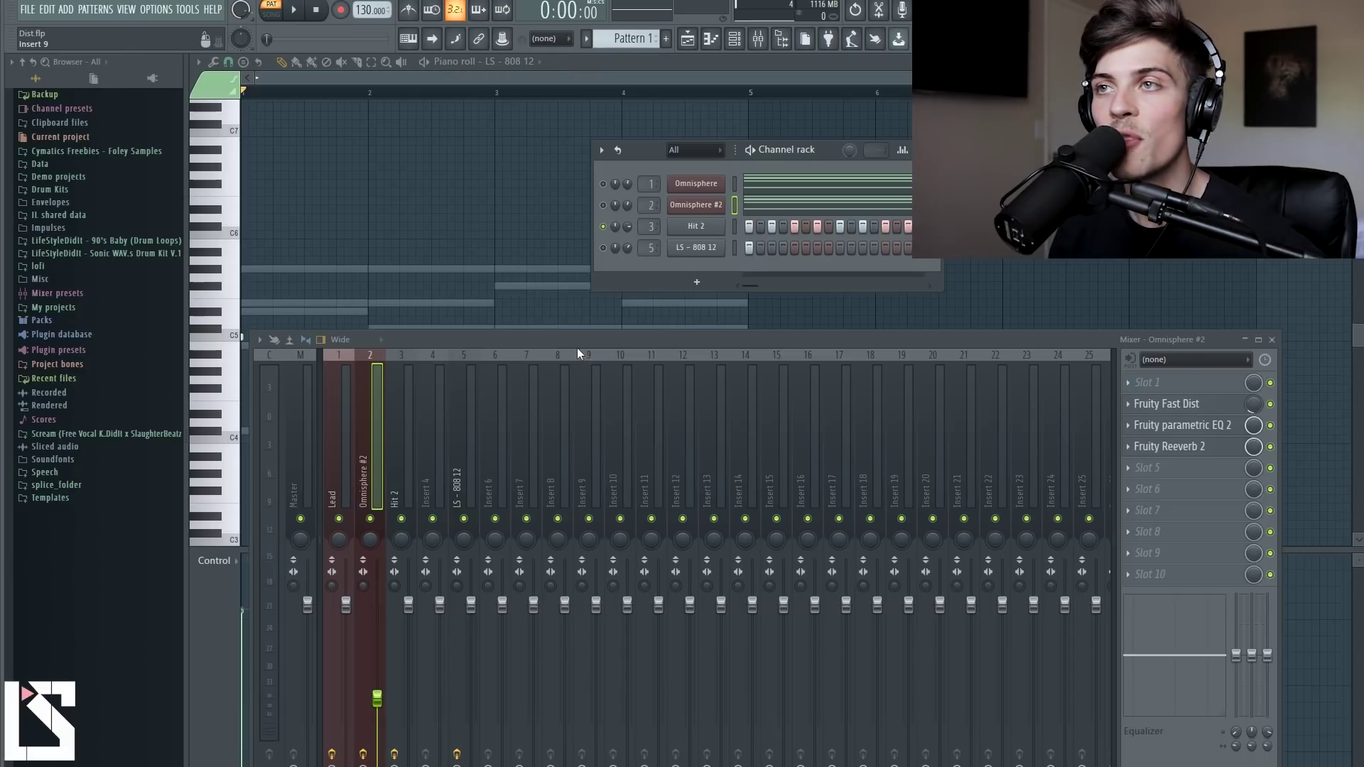
pyautogui.moveTo(581, 339); pyautogui.dragTo(590, 324)
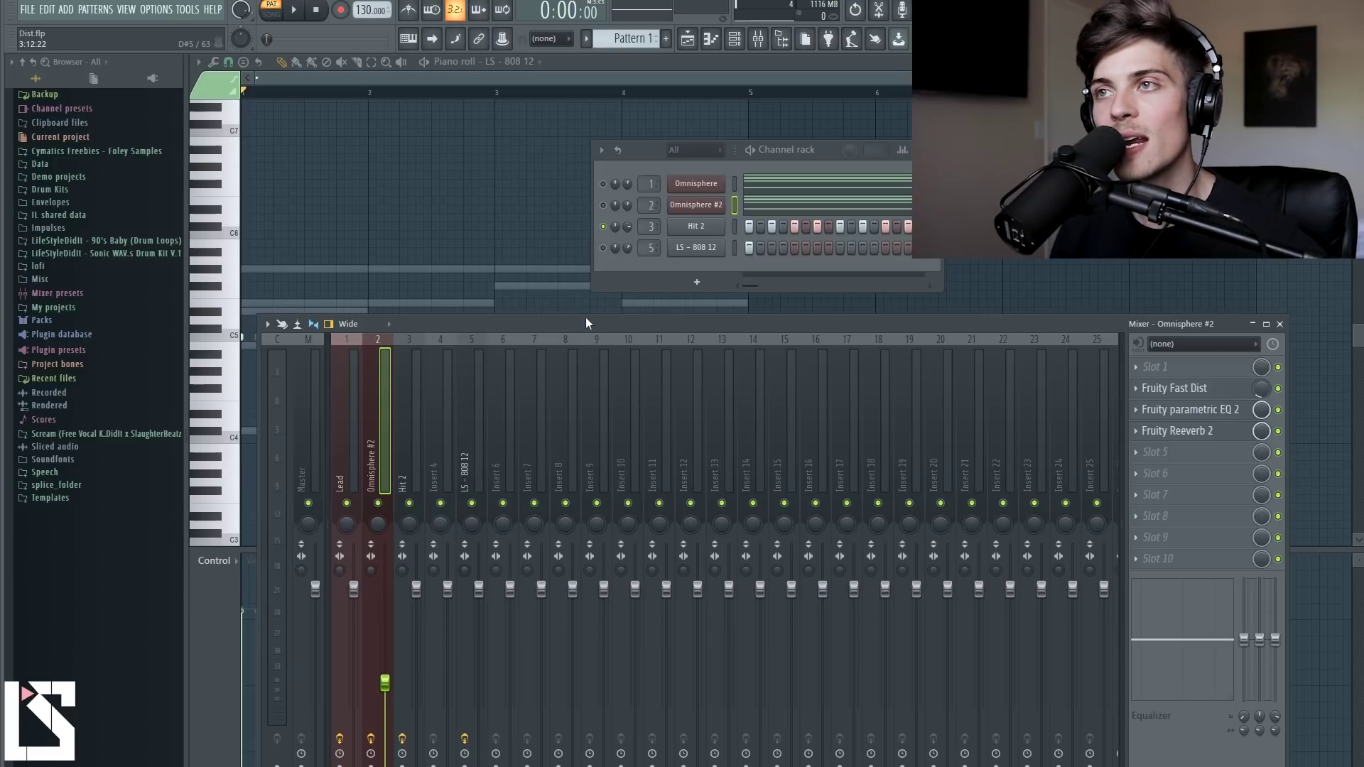
pyautogui.moveTo(586, 323); pyautogui.dragTo(602, 287)
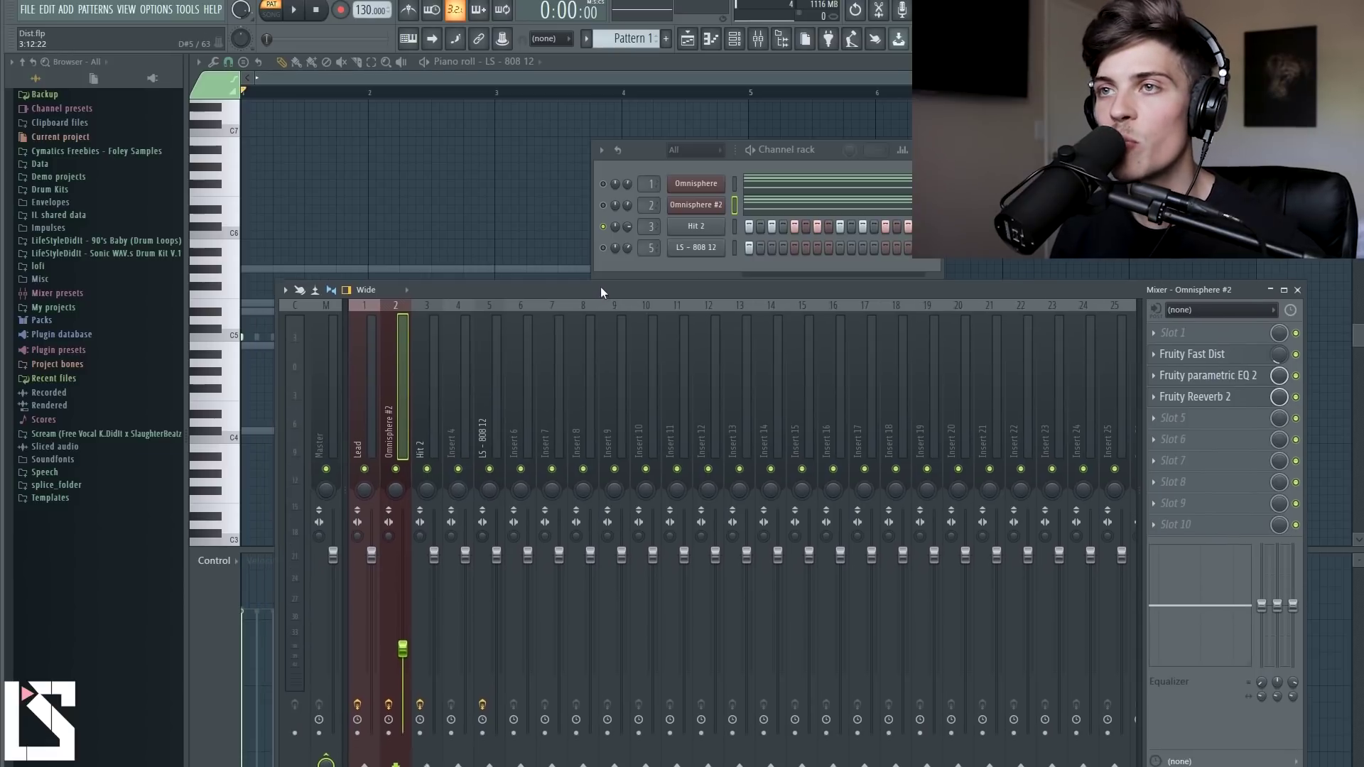
pyautogui.rightClick(435, 476)
pyautogui.click(427, 426)
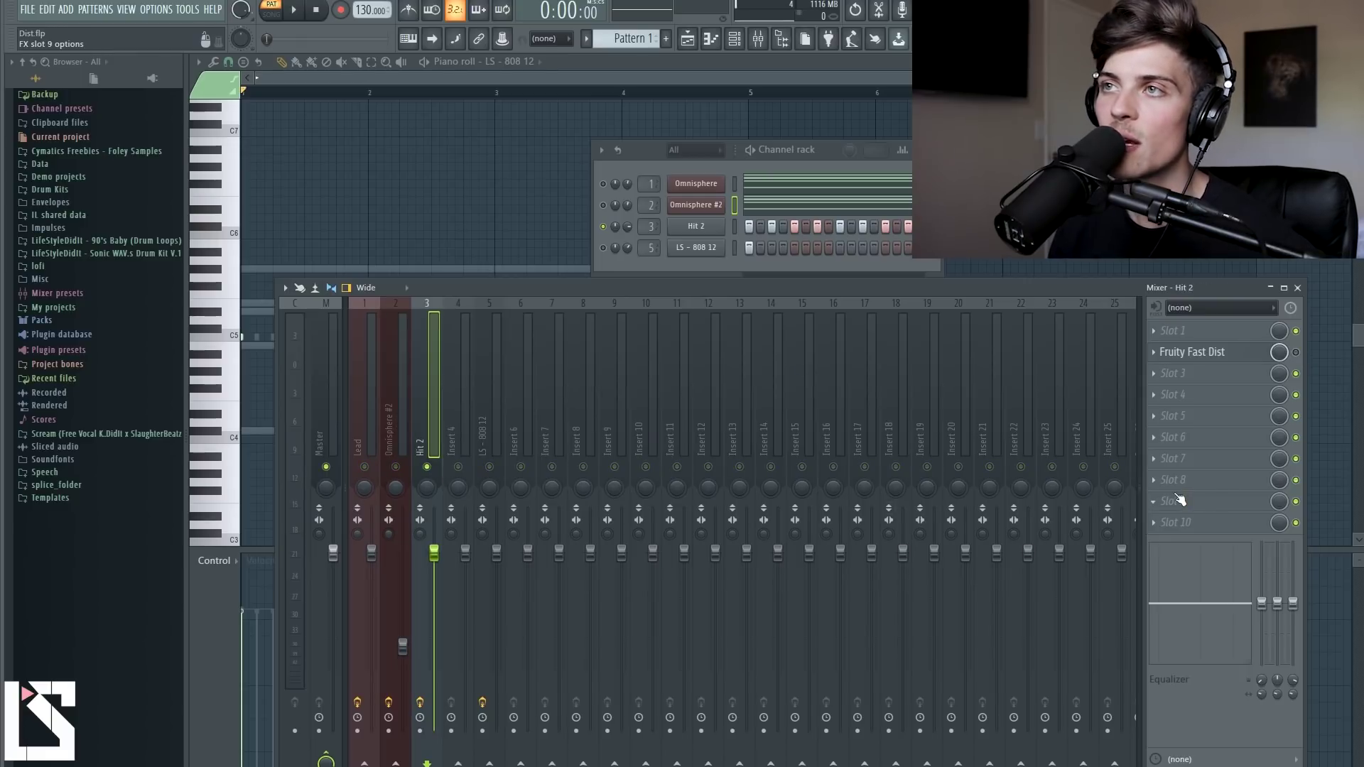
# Play the Hit 2 hi-hat with Fruity Fast Dist bypassed and enabled to compare the sound
pyautogui.press('space')
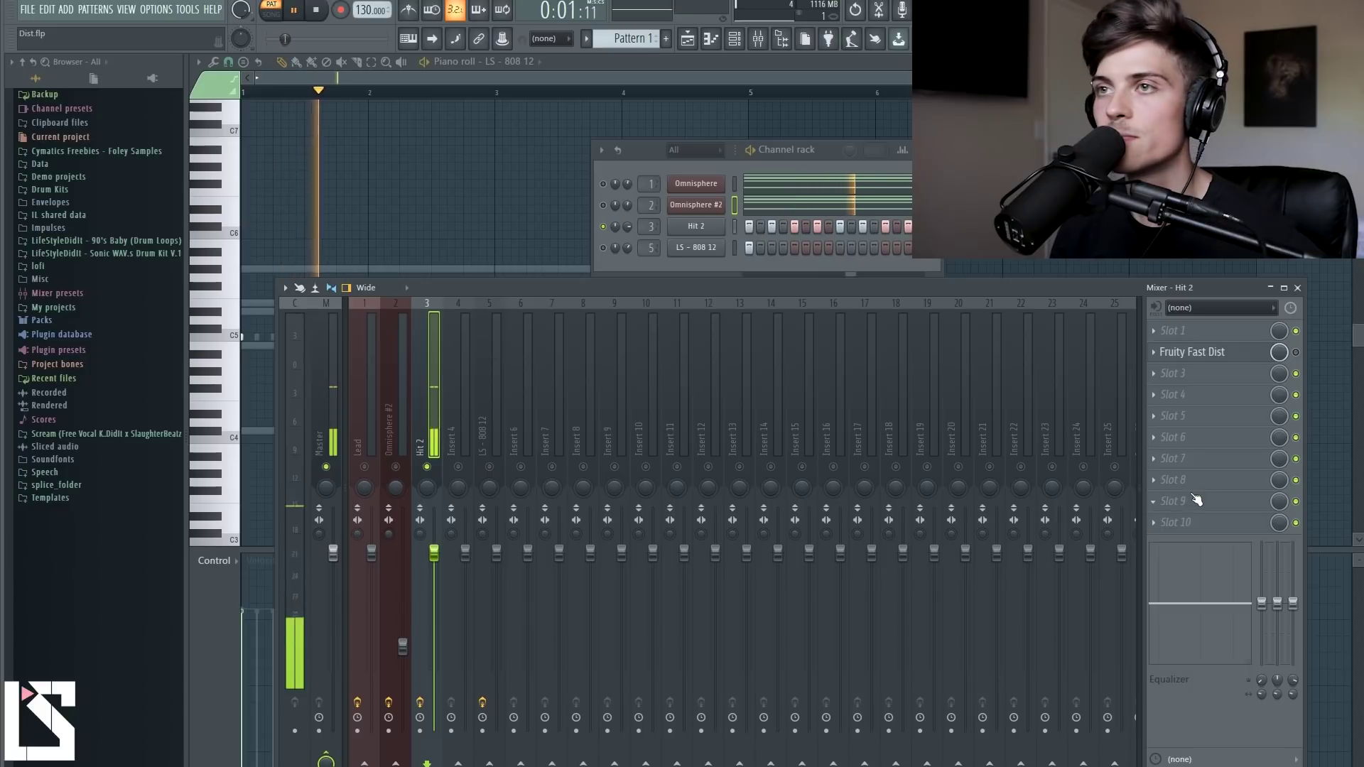
pyautogui.press('space')
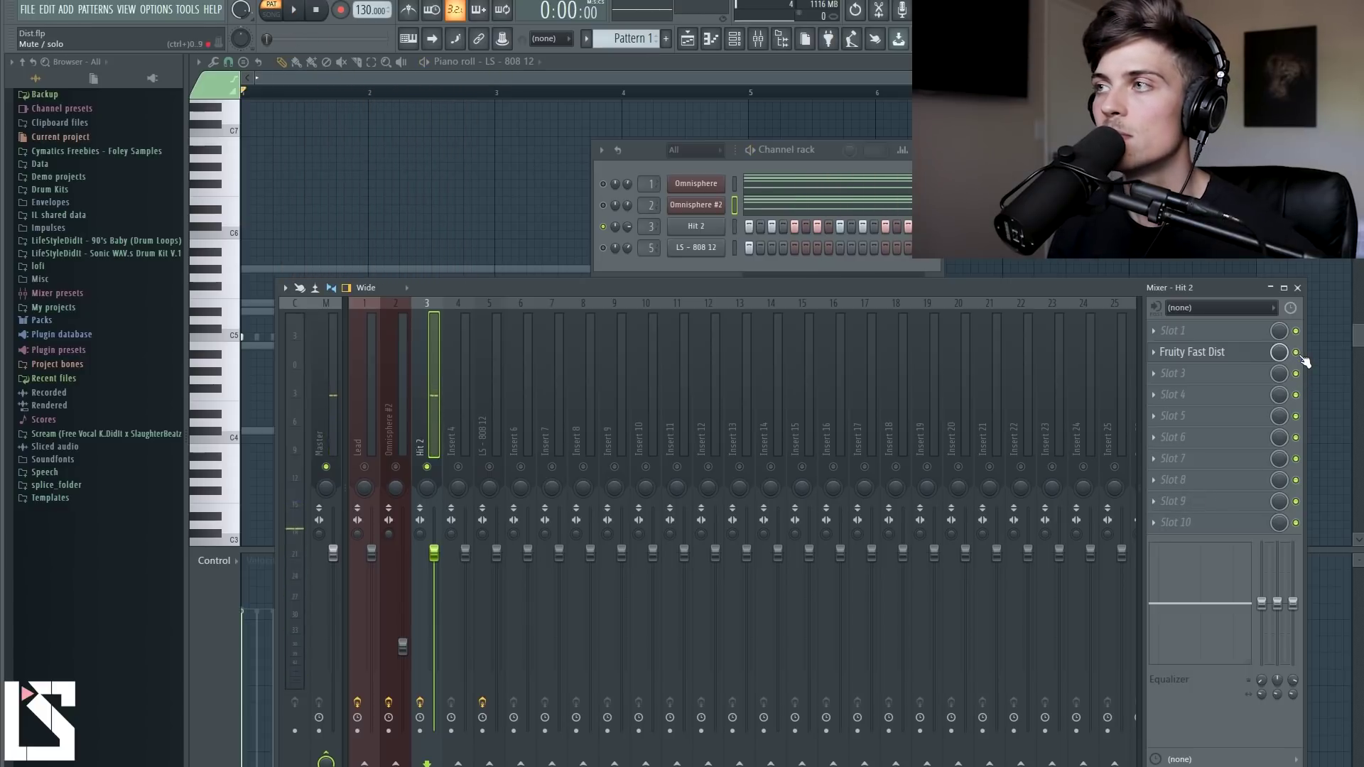
pyautogui.press('space')
pyautogui.press('space')
# Load Fruity Parametric EQ 2 into effect slot 4 of Hit 2 and play the pattern to view its spectrum
pyautogui.click(1154, 395)
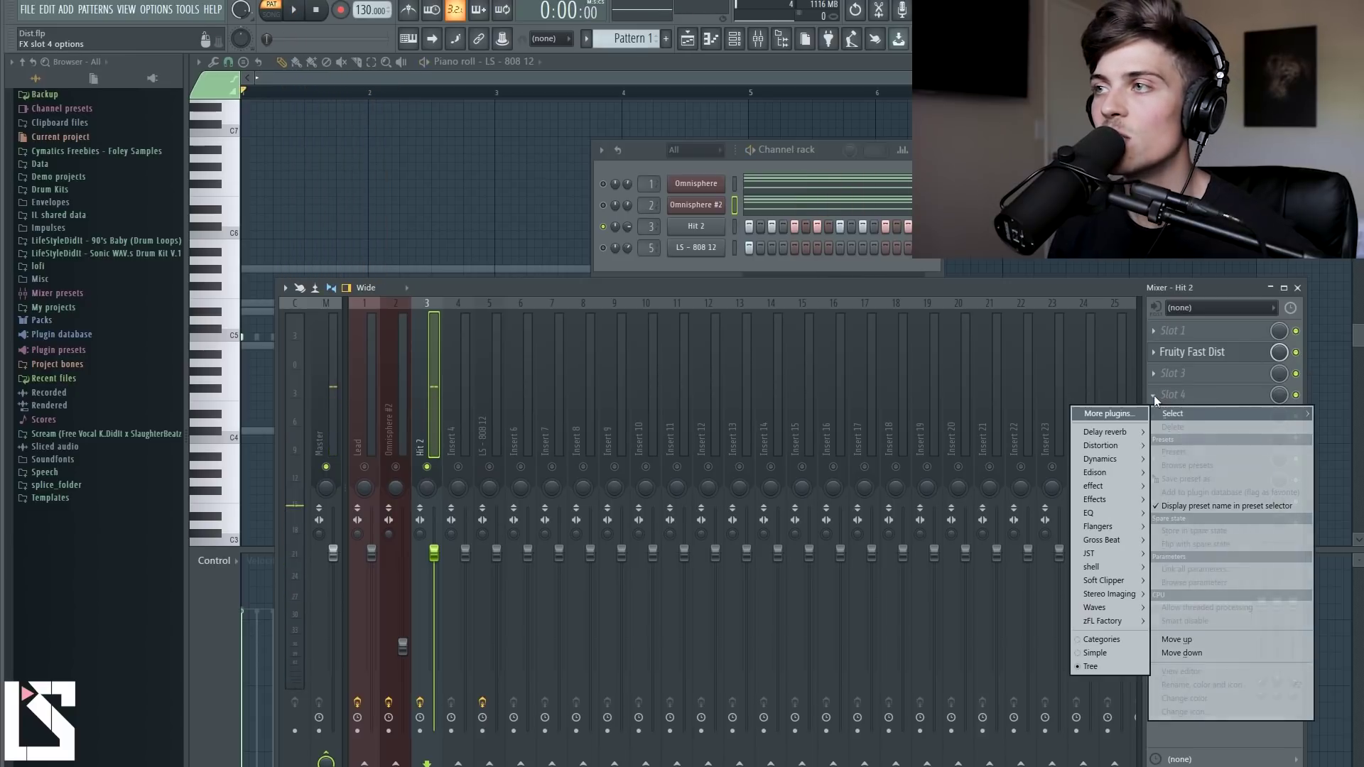
pyautogui.moveTo(1107, 509)
pyautogui.click(1040, 510)
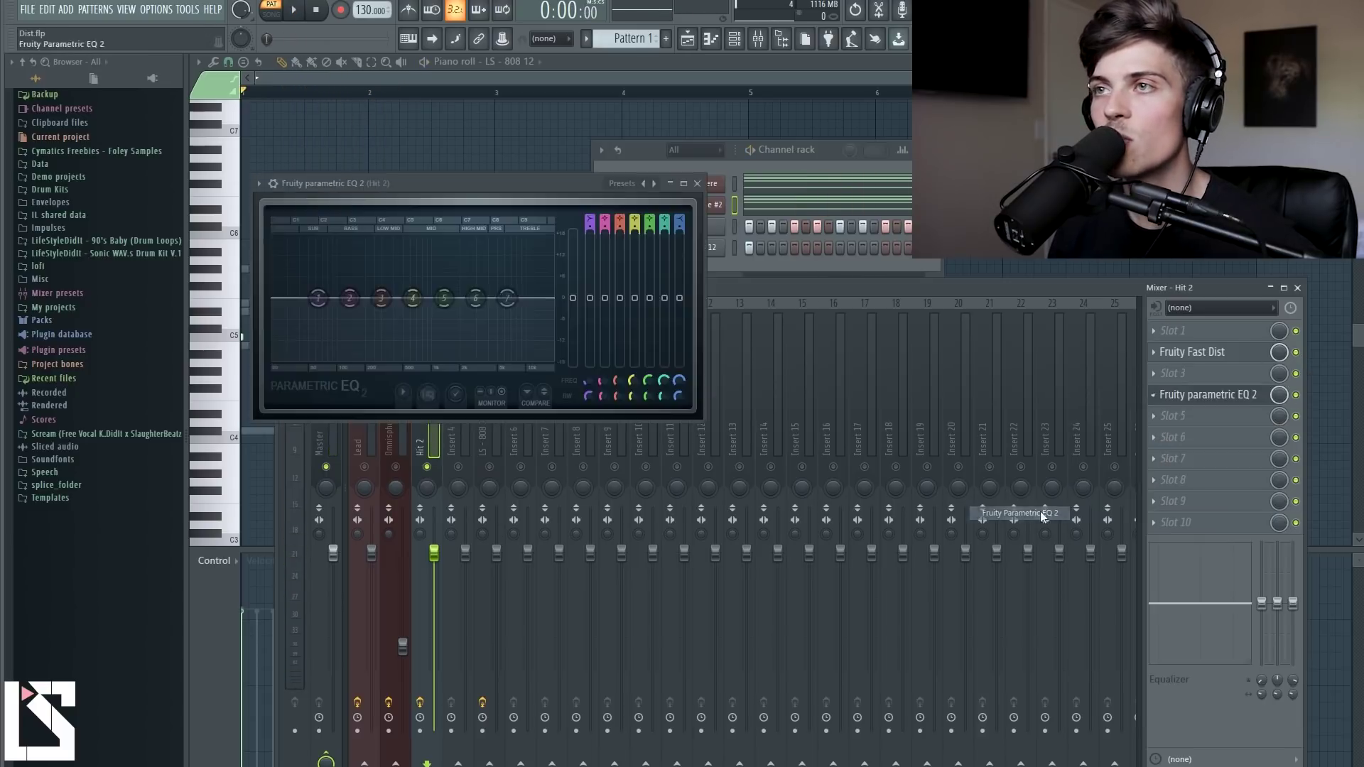
pyautogui.moveTo(849, 283); pyautogui.dragTo(843, 448)
pyautogui.press('space')
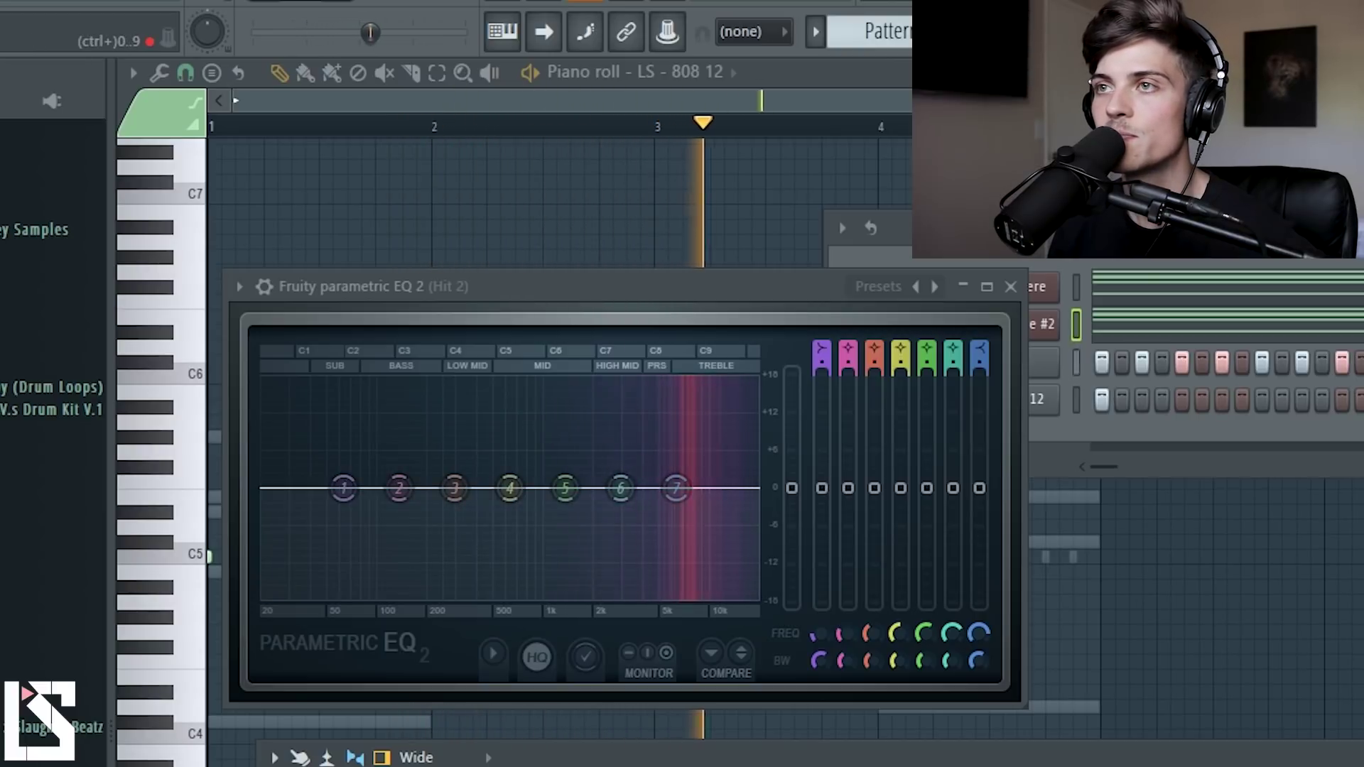
pyautogui.press('space')
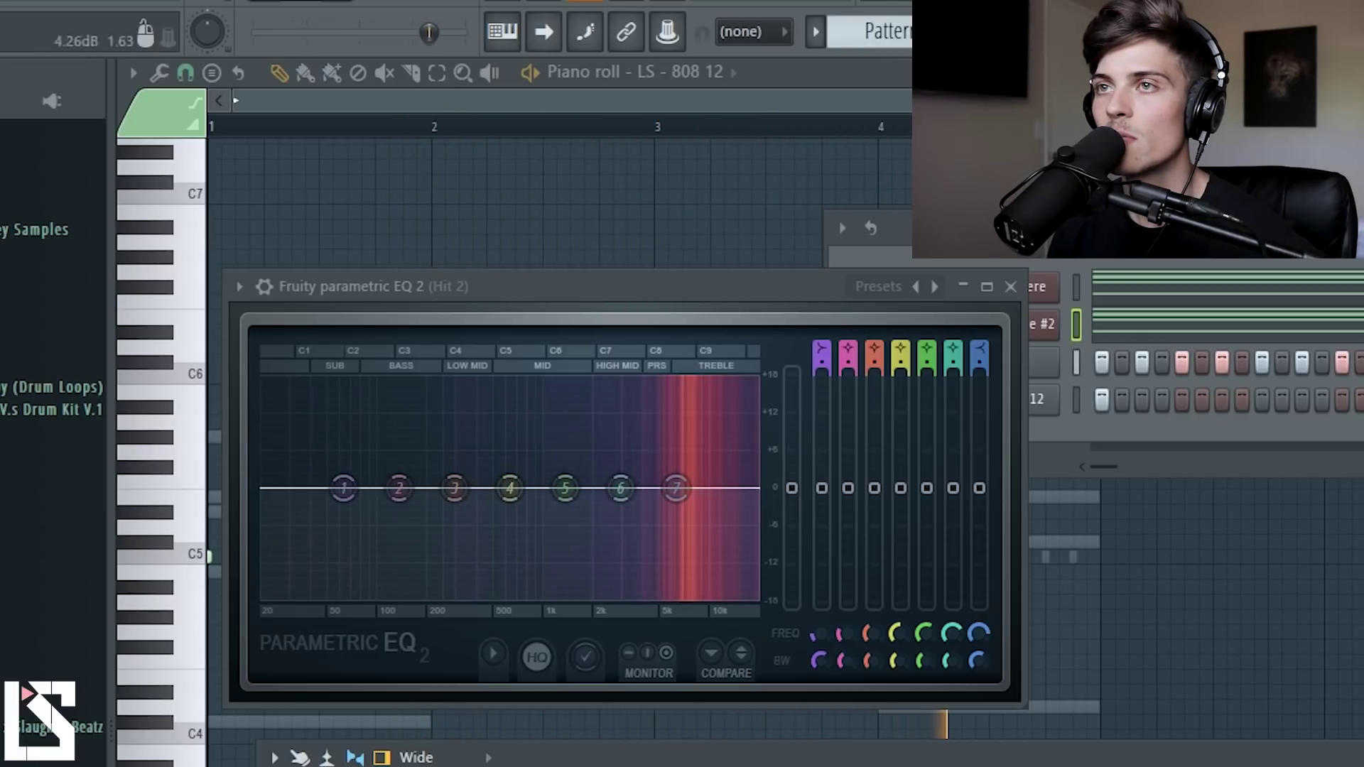
# Boost EQ band 3 at about 319 Hz and play Hit 2 to hear the raised low mids
pyautogui.moveTo(455, 488); pyautogui.dragTo(471, 385)
pyautogui.press('space')
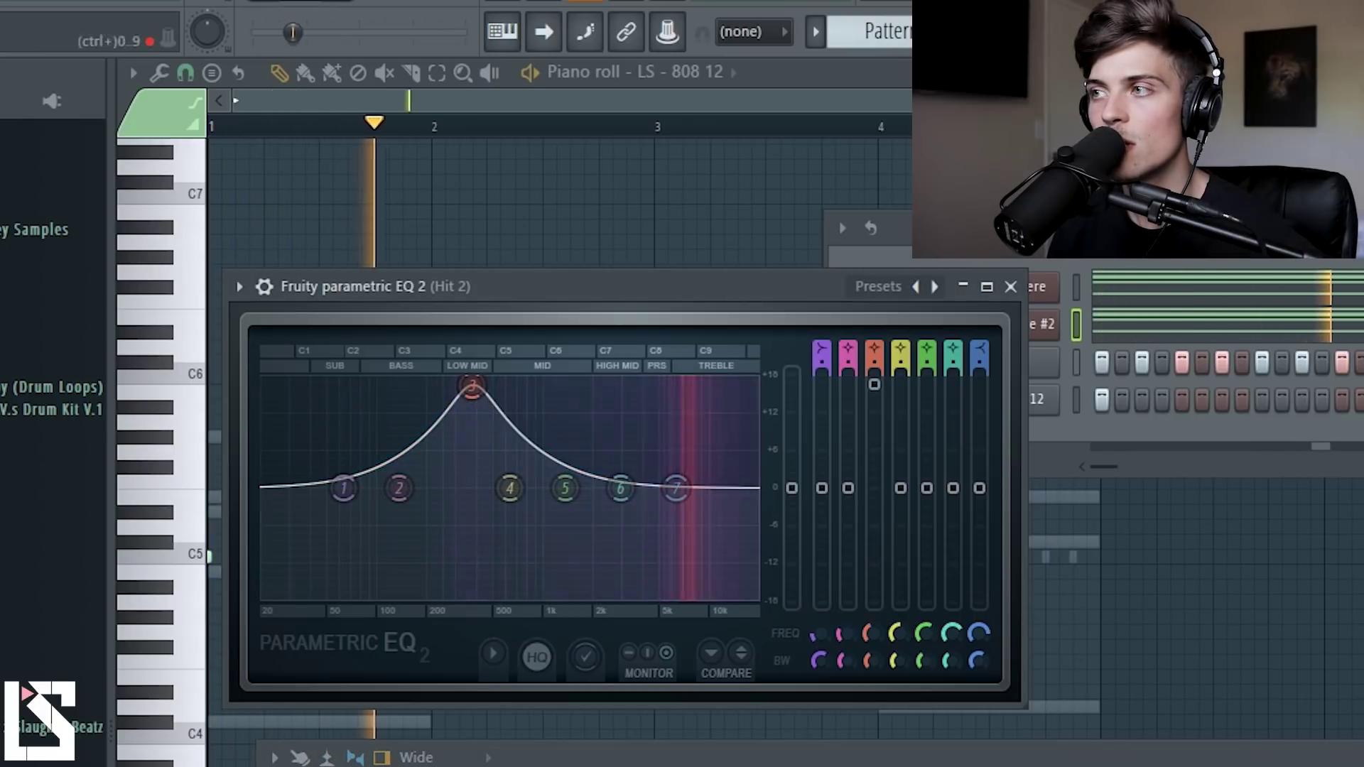
pyautogui.press('space')
pyautogui.press('space')
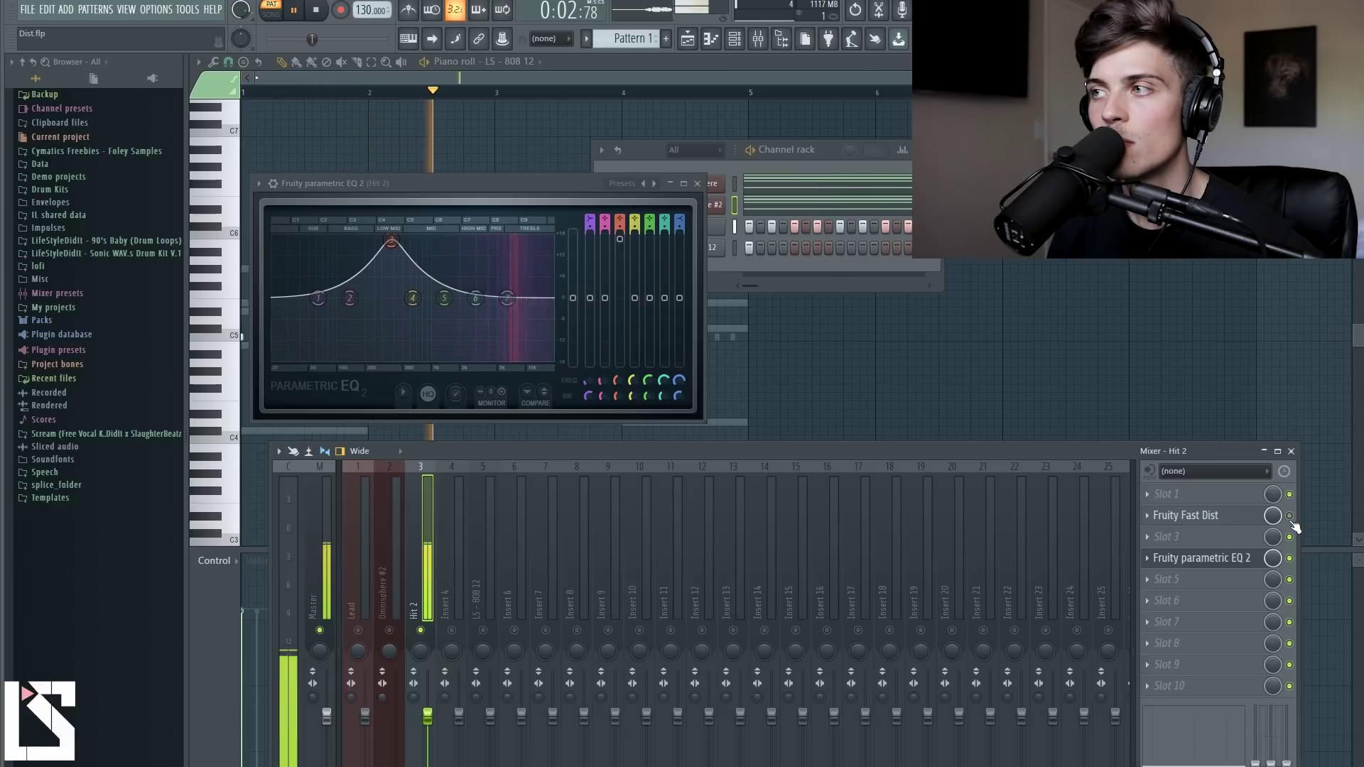
pyautogui.press('space')
# Bypass Fruity Fast Dist on Hit 2 and reset EQ band 3
pyautogui.click(1290, 516)
pyautogui.rightClick(391, 241)
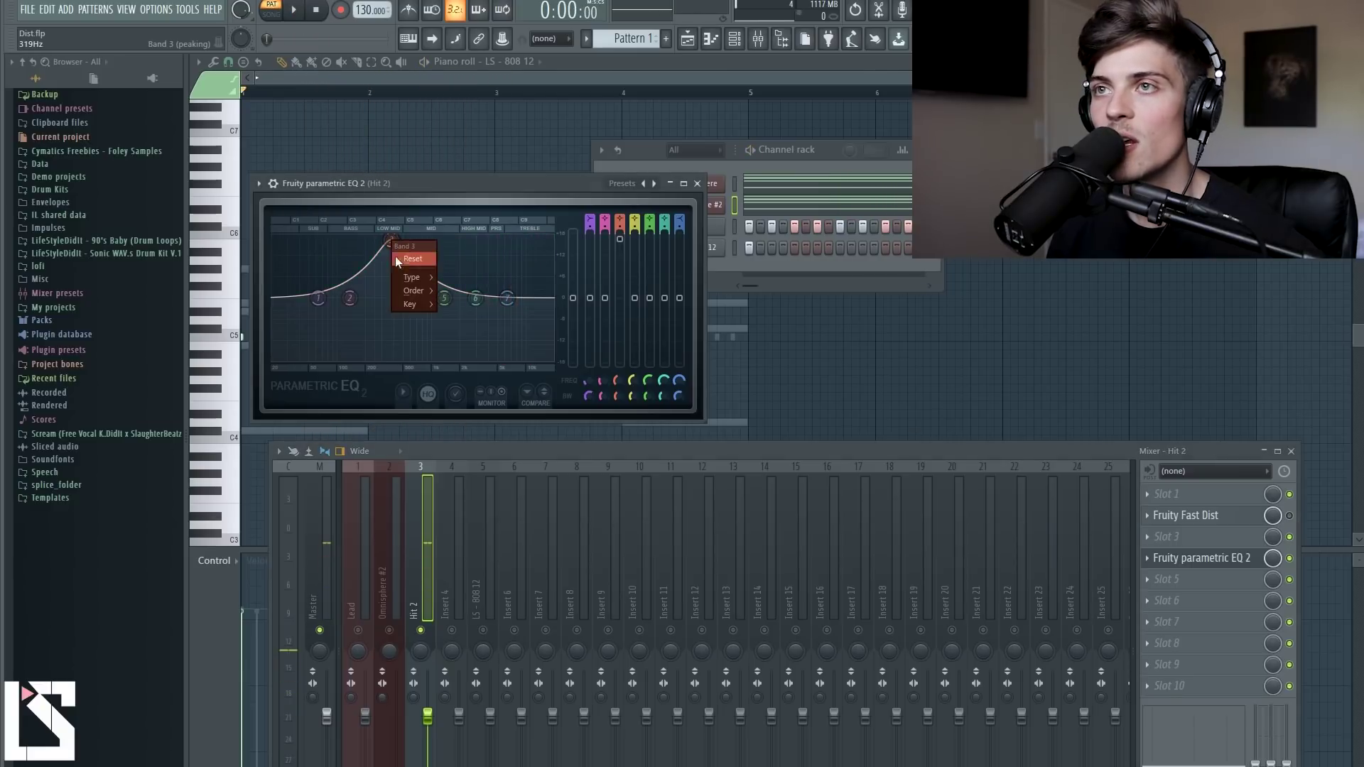
pyautogui.click(406, 259)
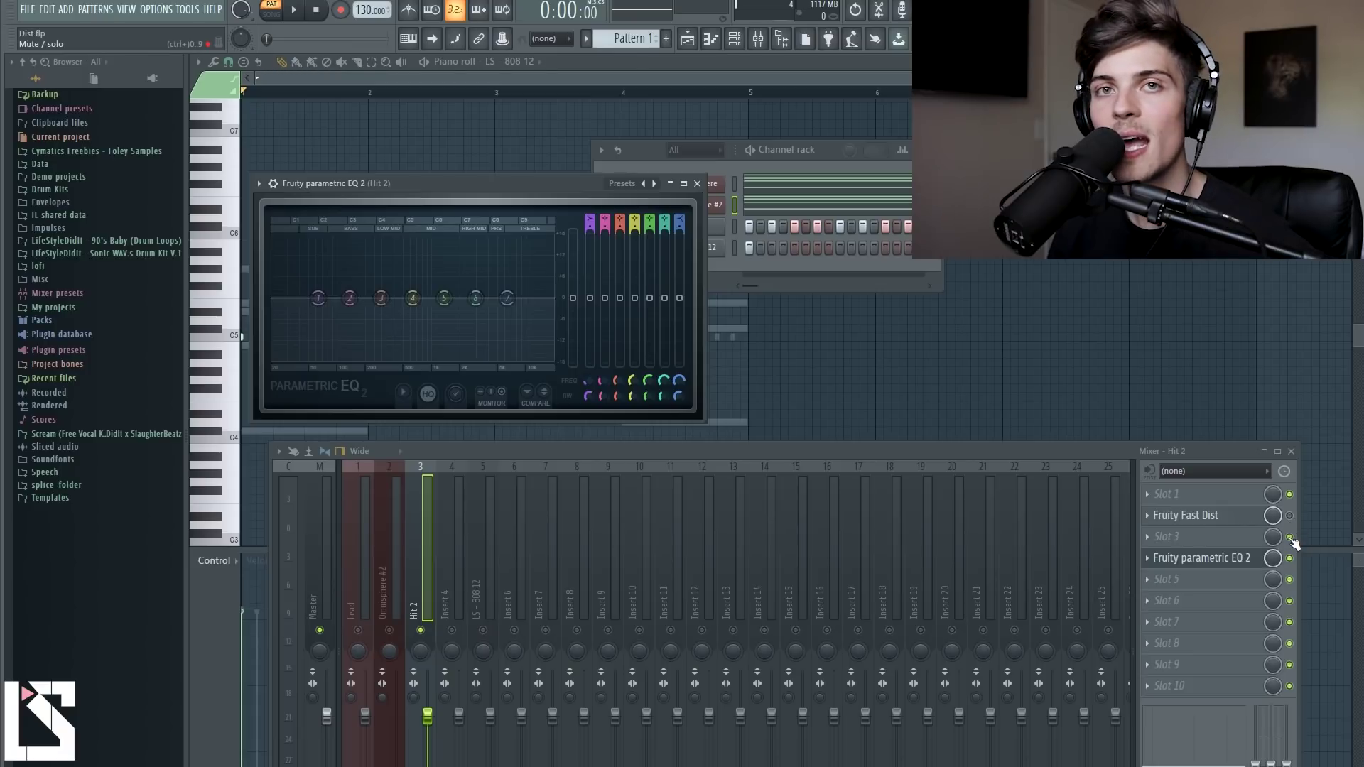
# Play Hit 2 and enable Fruity Fast Dist during playback to compare the frequency content in the EQ
pyautogui.press('space')
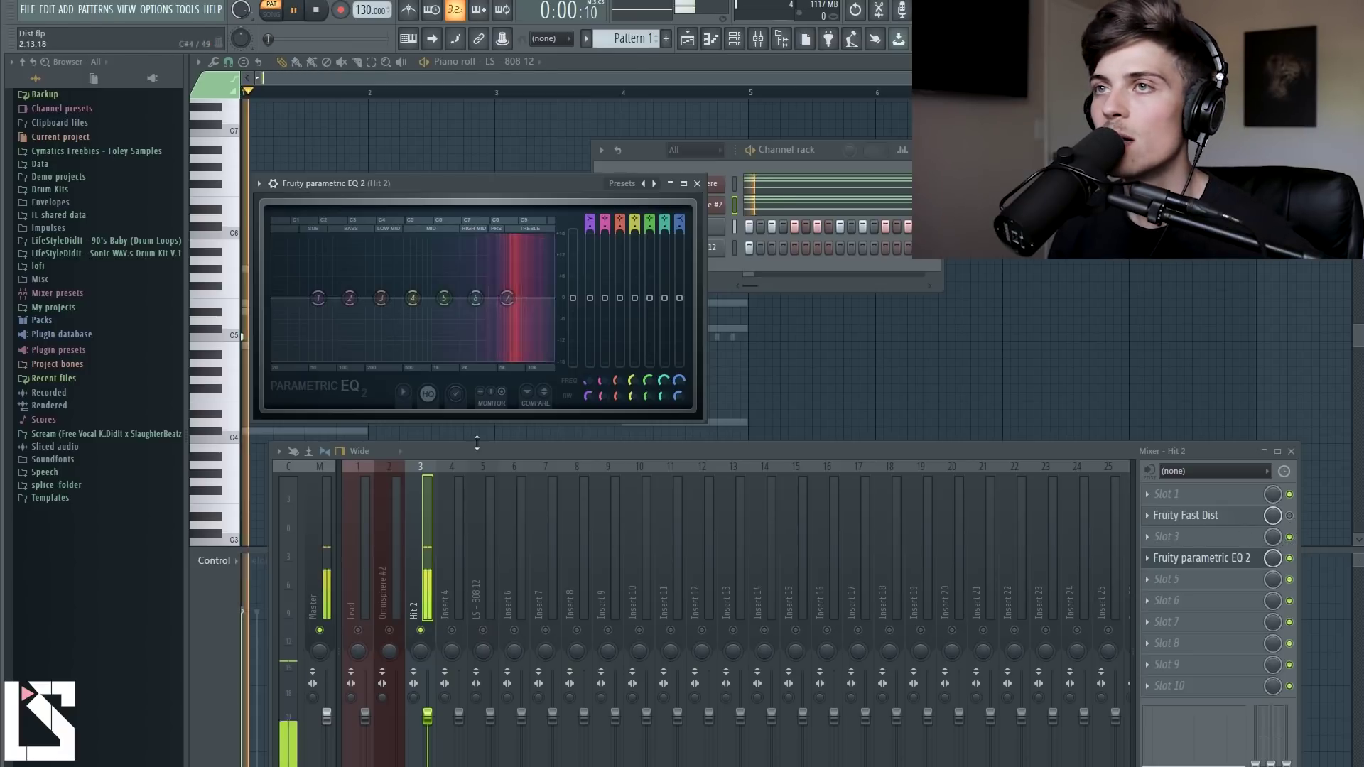
pyautogui.click(1289, 515)
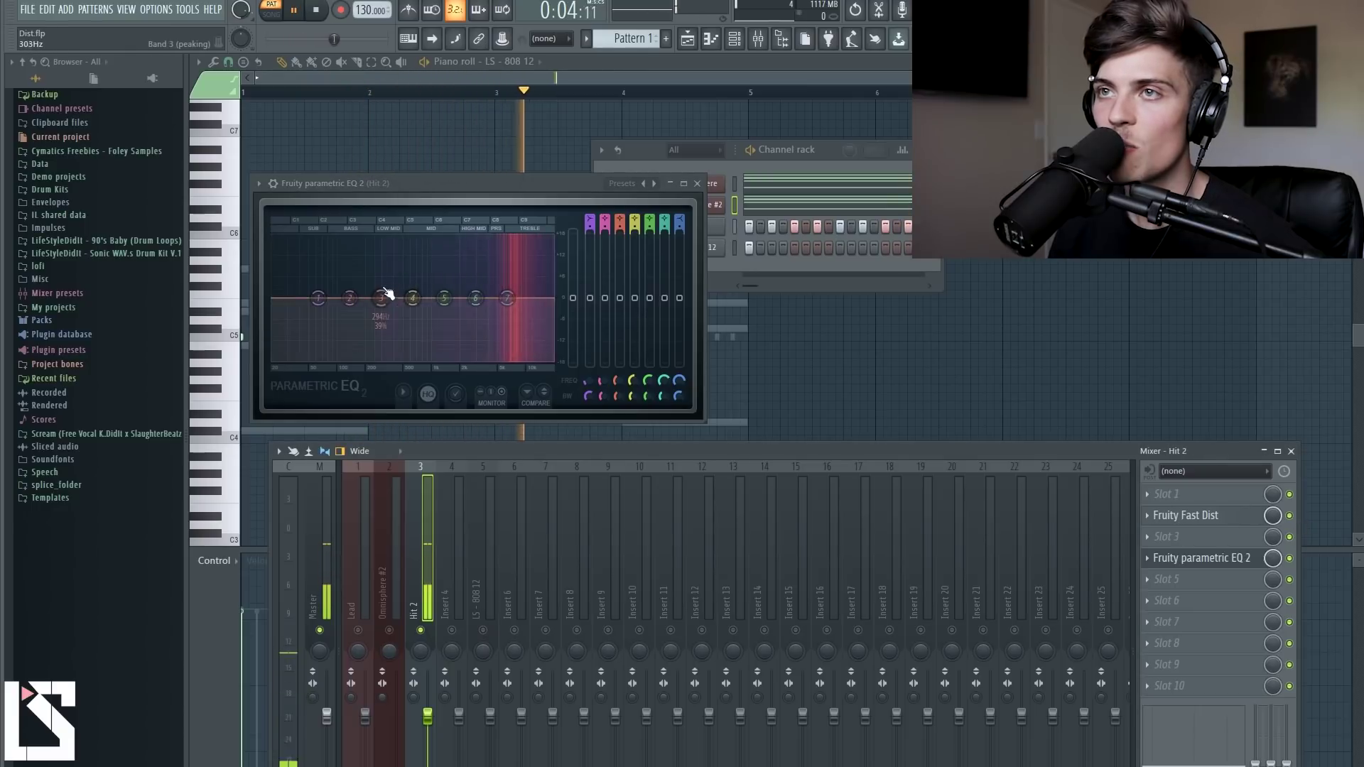
pyautogui.press('space')
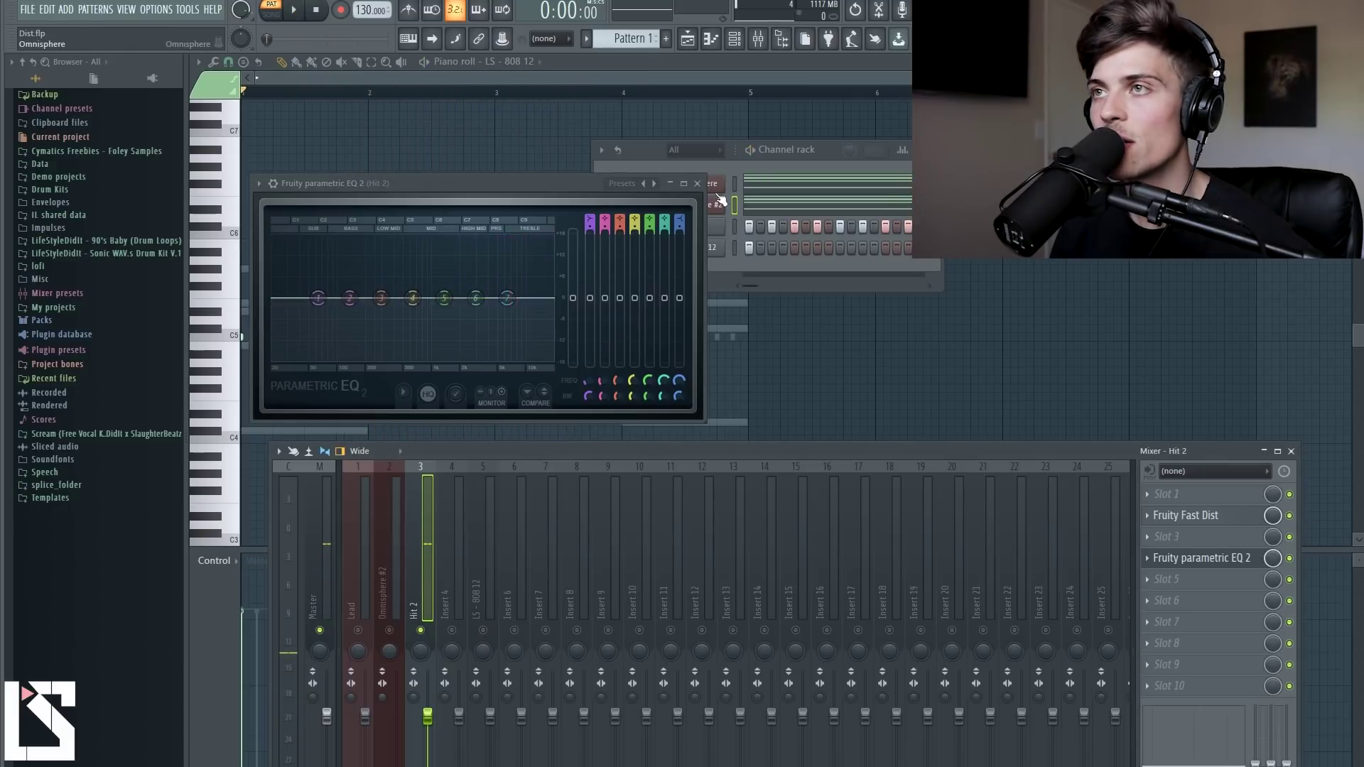
# Close the EQ window and compare Hit 2's mixer level with Fruity Fast Dist bypassed and enabled
pyautogui.click(697, 183)
pyautogui.moveTo(825, 446); pyautogui.dragTo(819, 321)
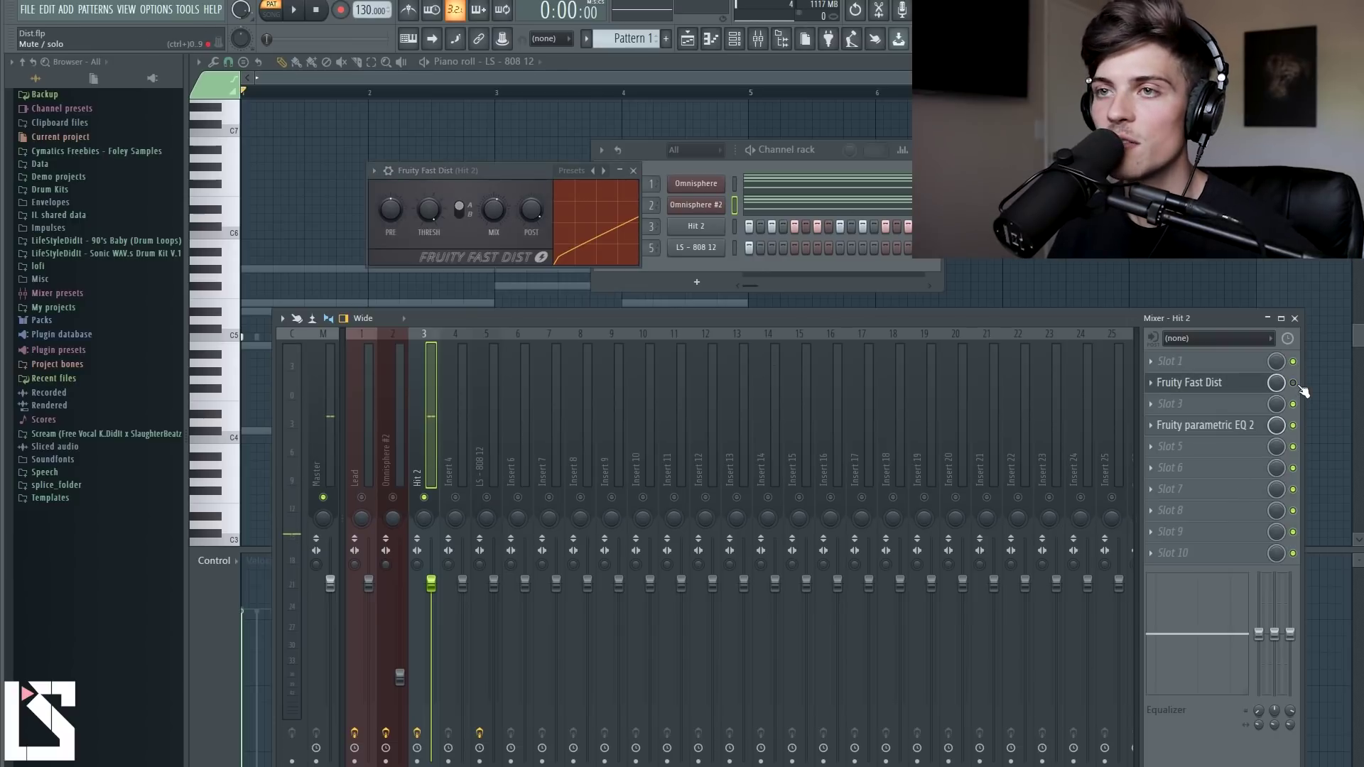
pyautogui.press('space')
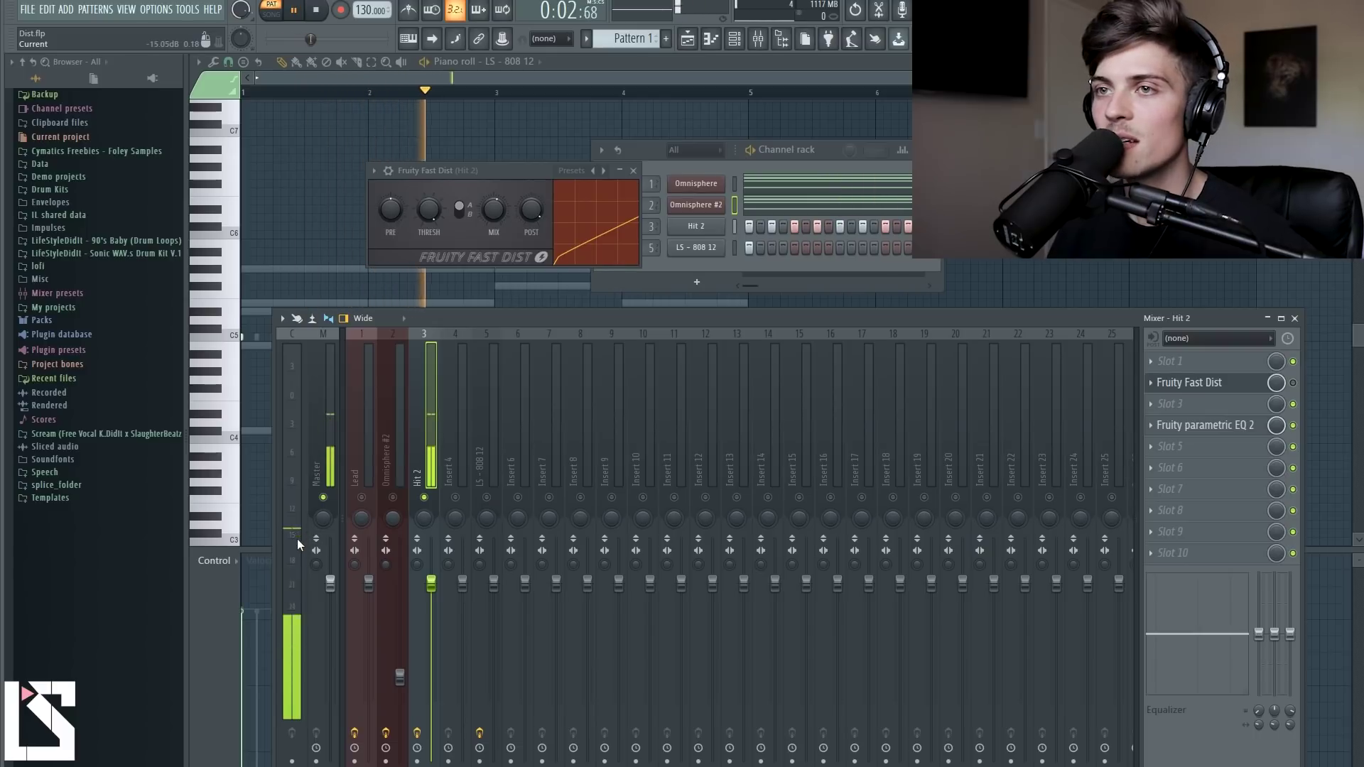
pyautogui.click(1293, 383)
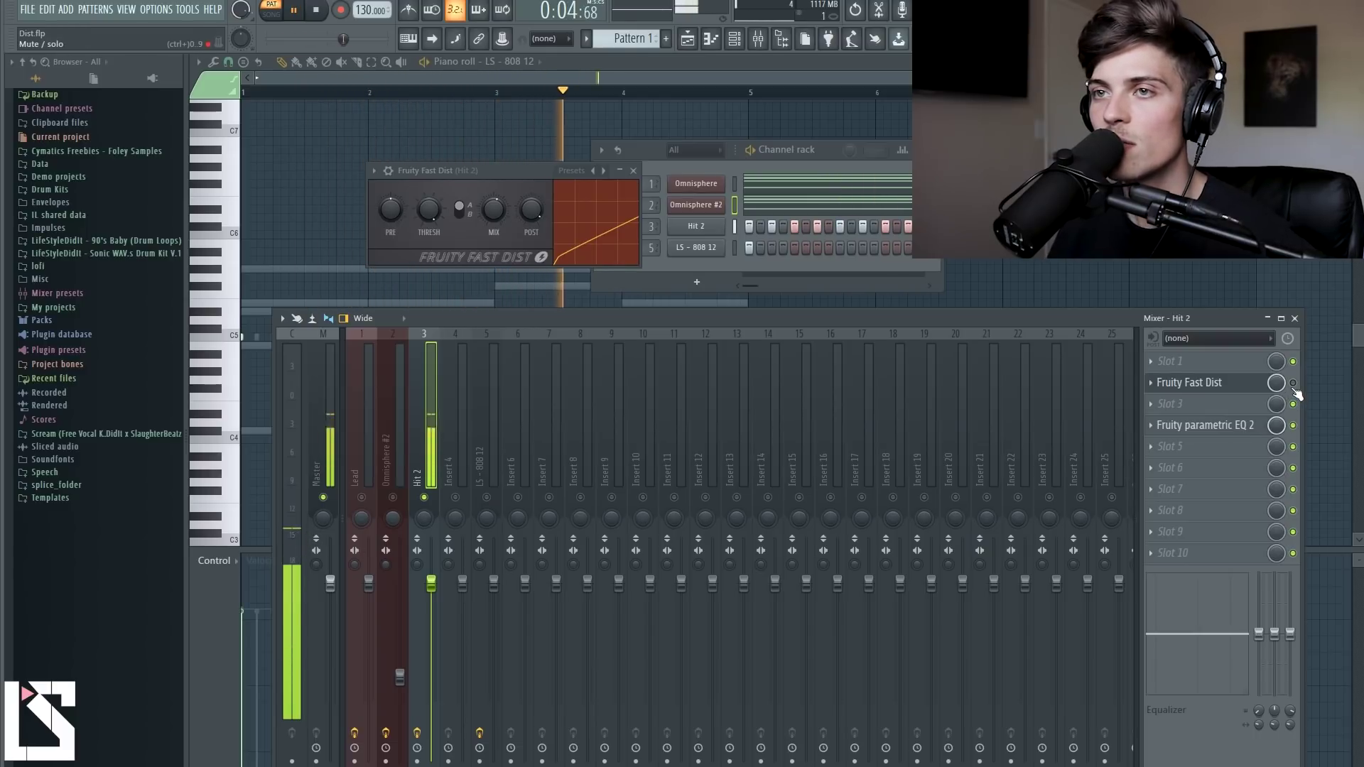
pyautogui.press('space')
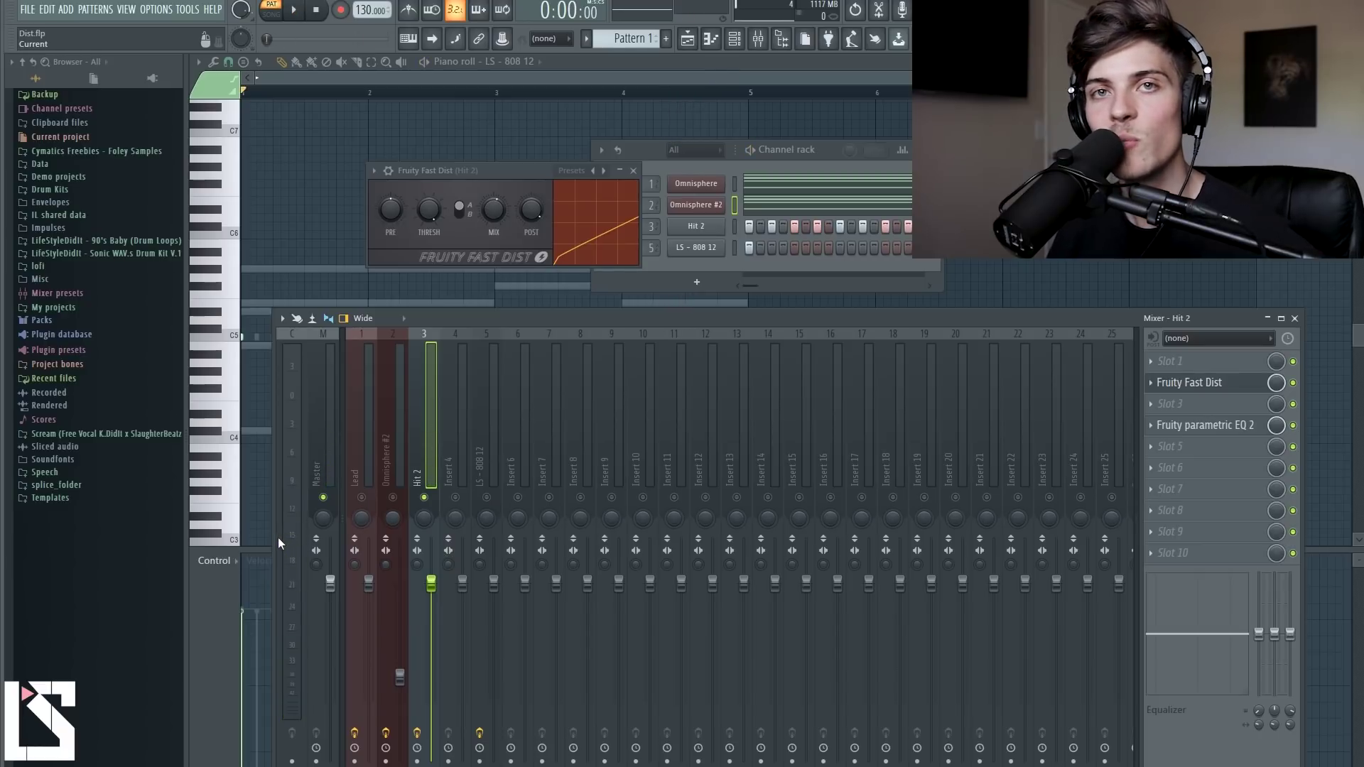
# Solo the LS - 808 12 mixer track and close the Fruity Fast Dist and channel rack windows
pyautogui.click(497, 458)
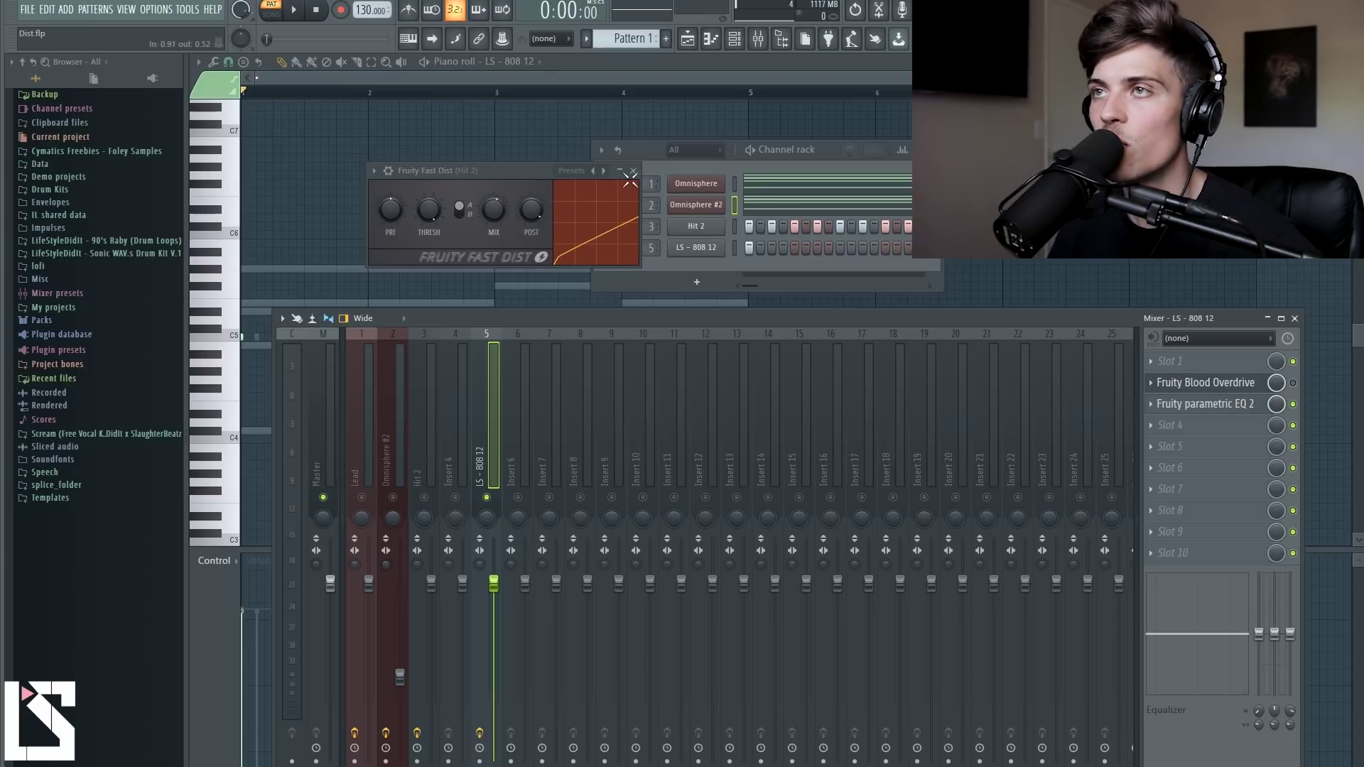
pyautogui.click(632, 173)
pyautogui.click(935, 150)
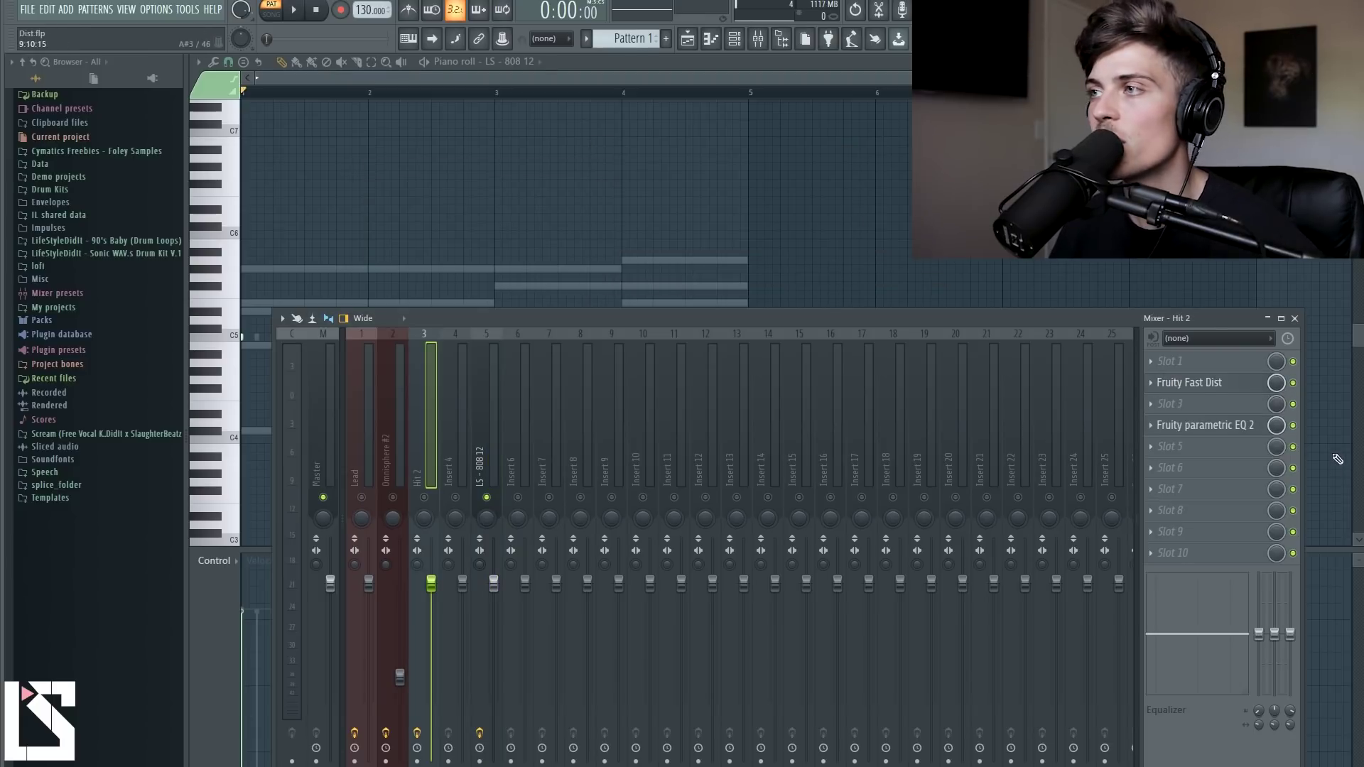
# Open the LS - 808 12 track's Fruity Parametric EQ 2 above the mixer and enable Fruity Blood Overdrive
pyautogui.click(1238, 427)
pyautogui.moveTo(509, 182); pyautogui.dragTo(689, 89)
pyautogui.moveTo(904, 321); pyautogui.dragTo(901, 351)
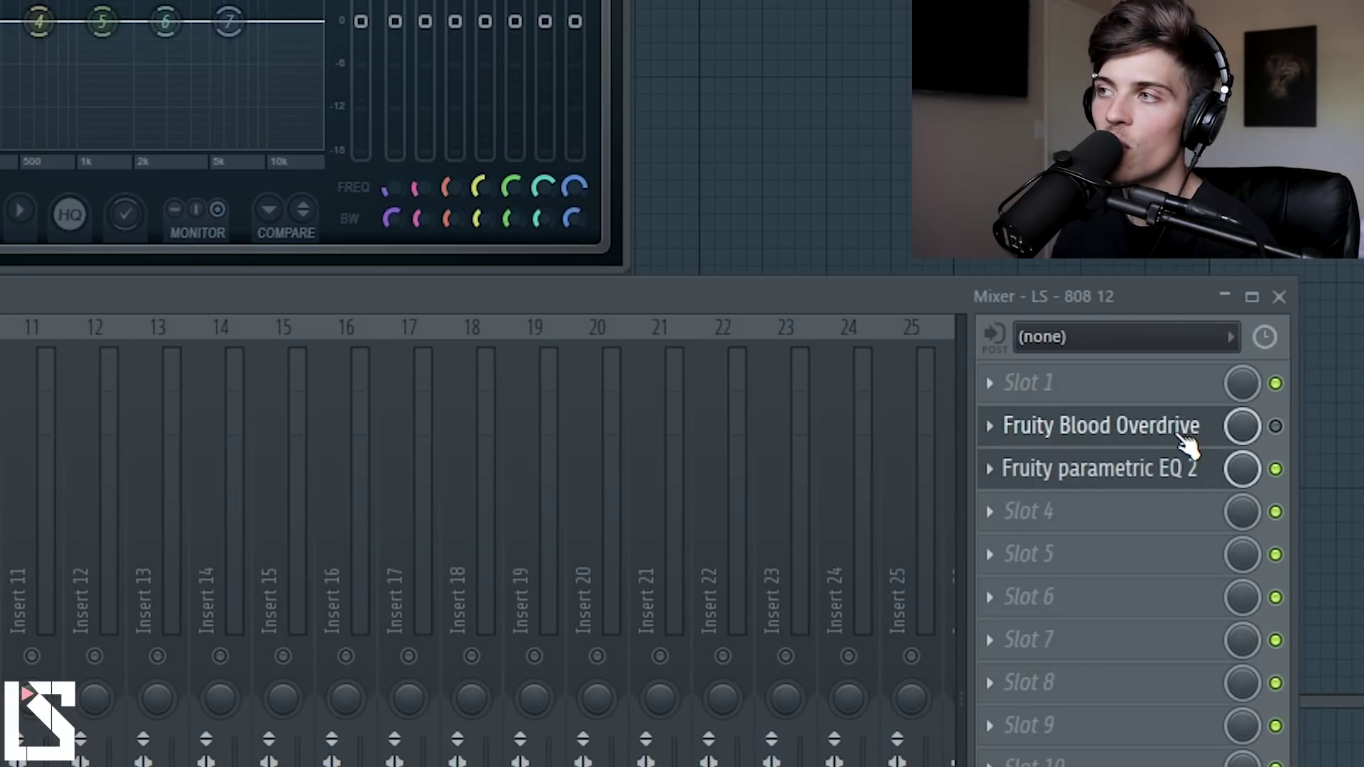
pyautogui.click(1275, 426)
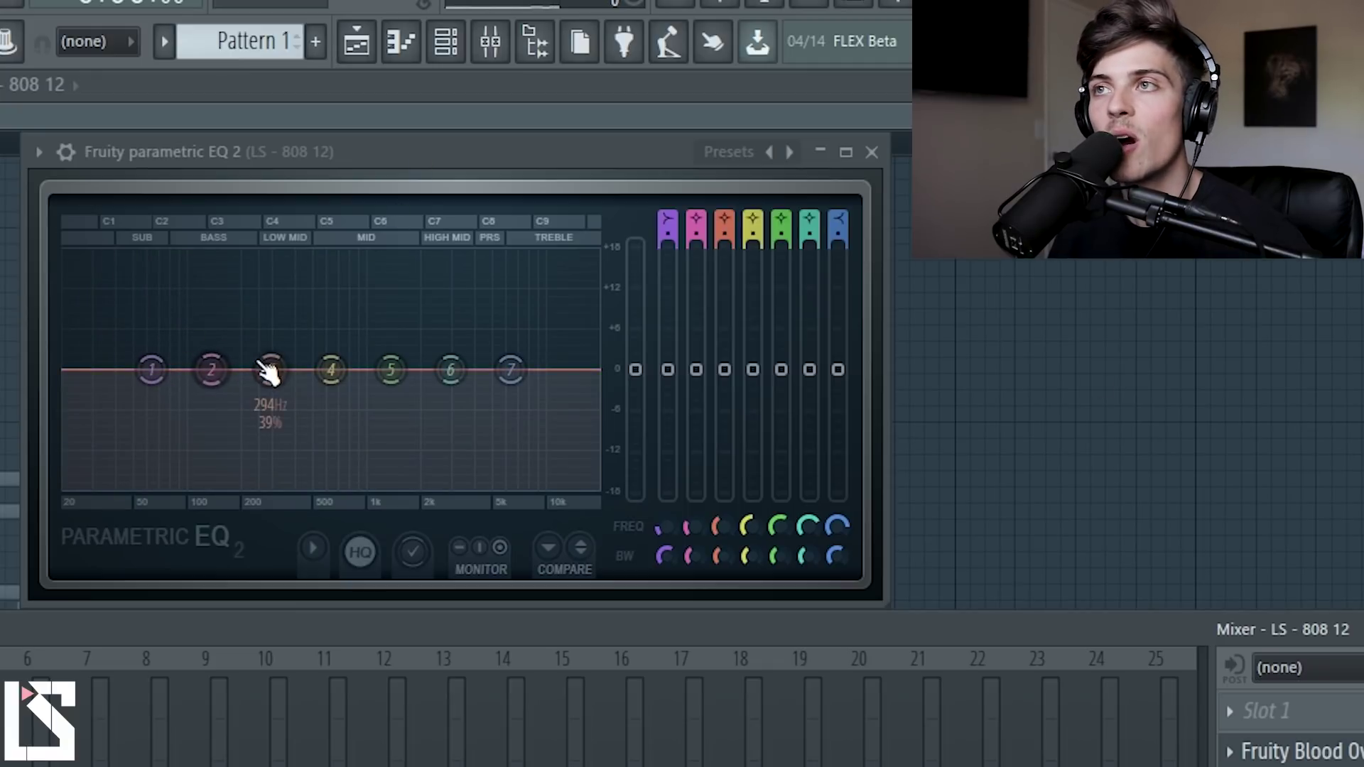
# Play the 808 with Fruity Blood Overdrive bypassed and enabled to compare its level on the mixer meters
pyautogui.press('space')
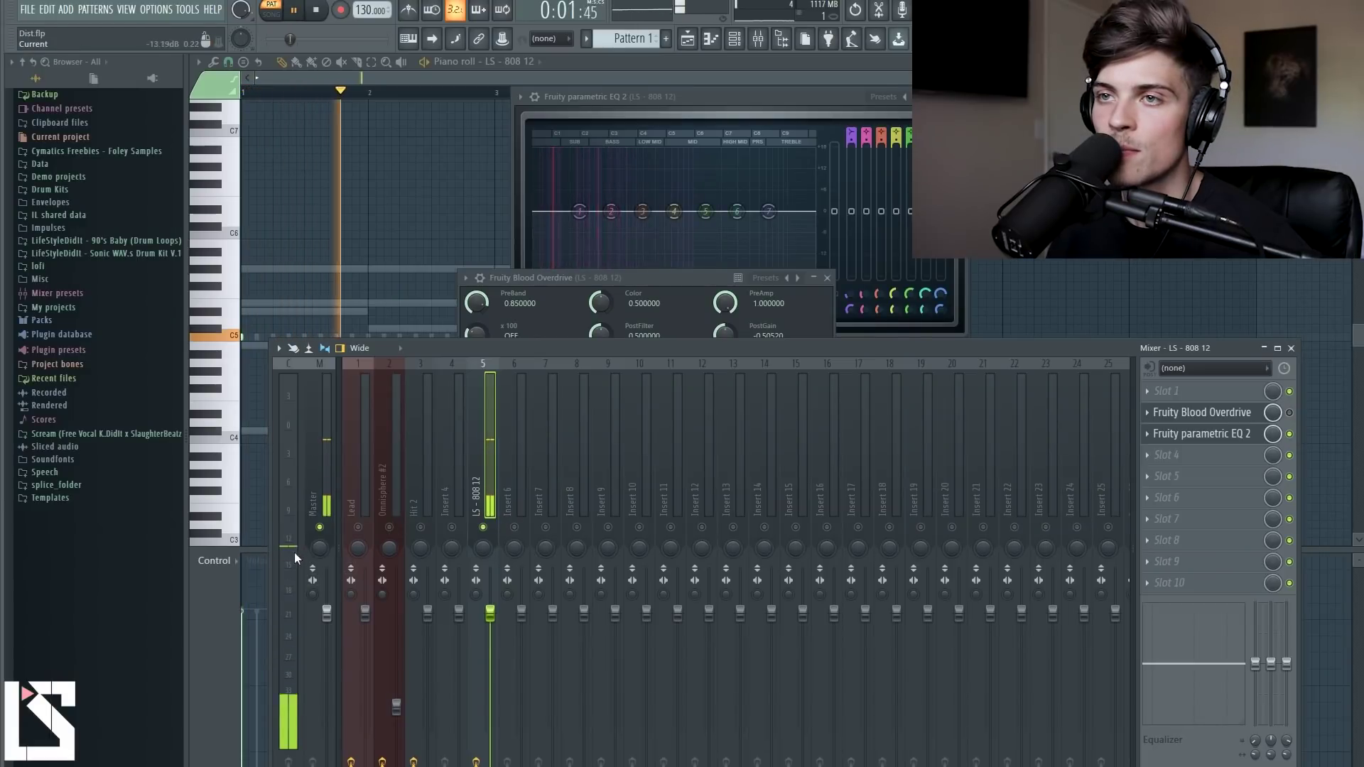
pyautogui.press('space')
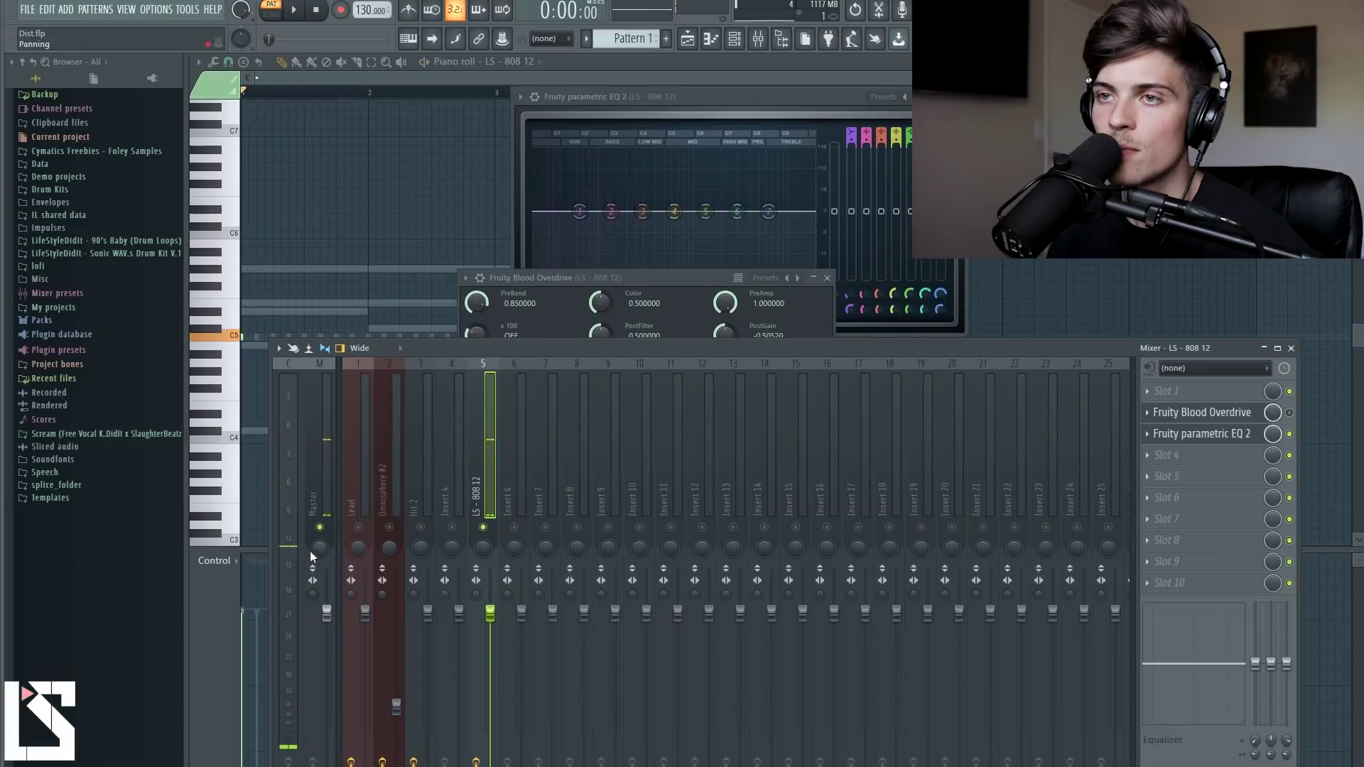
pyautogui.press('space')
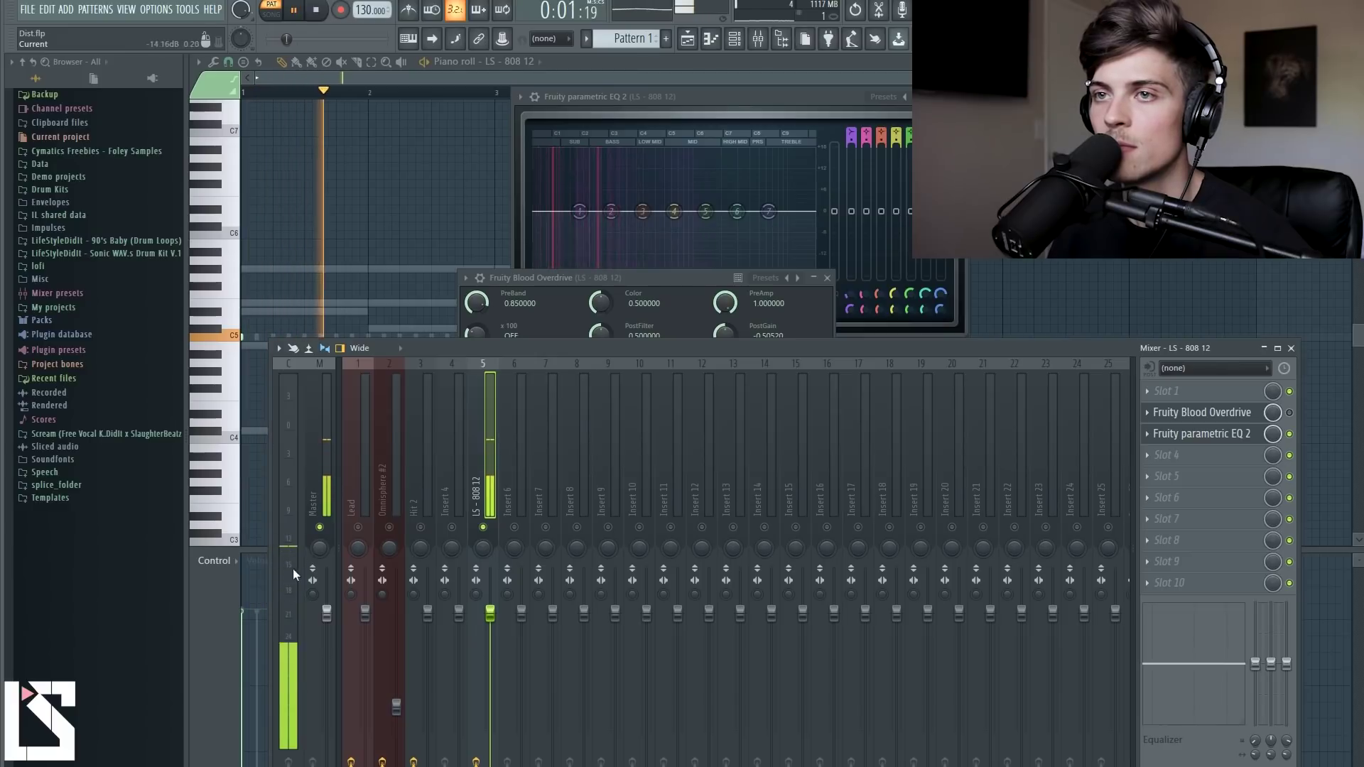
pyautogui.press('space')
pyautogui.click(1289, 412)
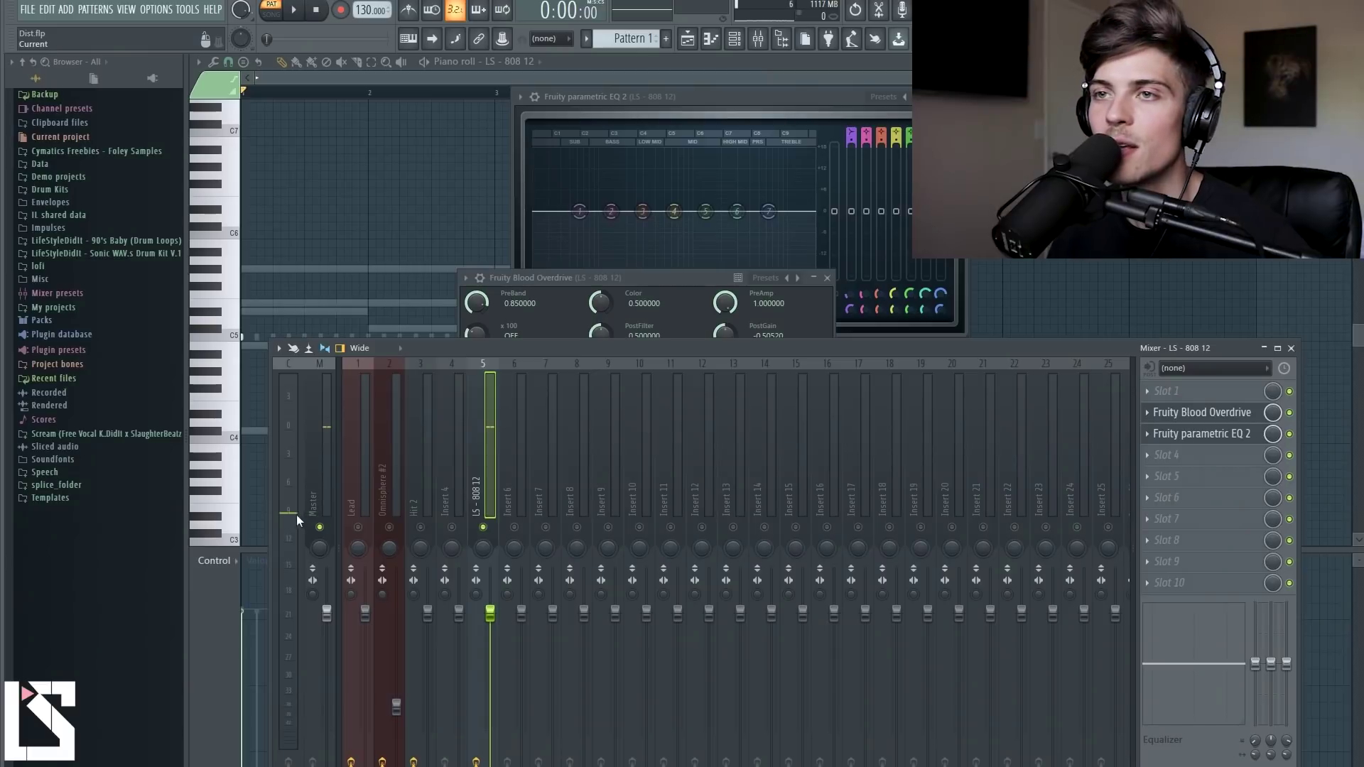
pyautogui.click(296, 515)
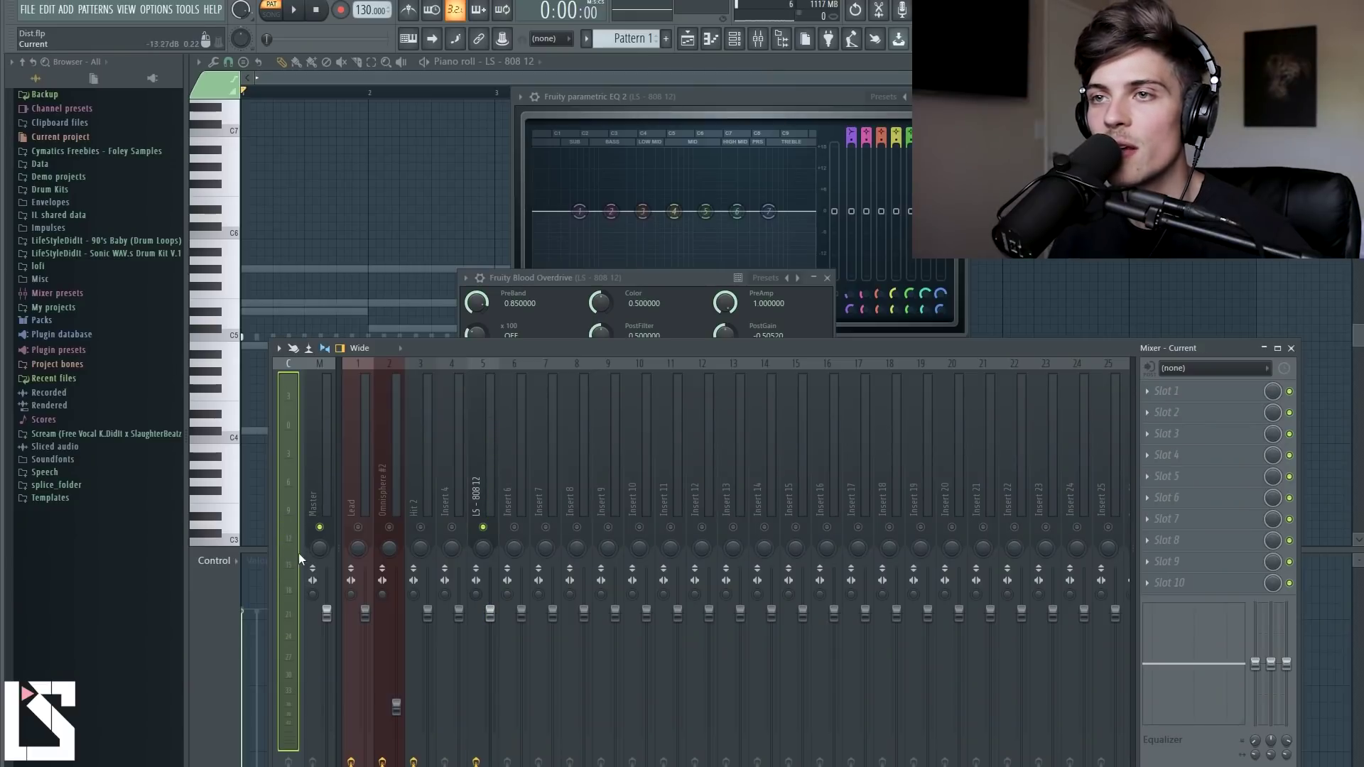
pyautogui.press('space')
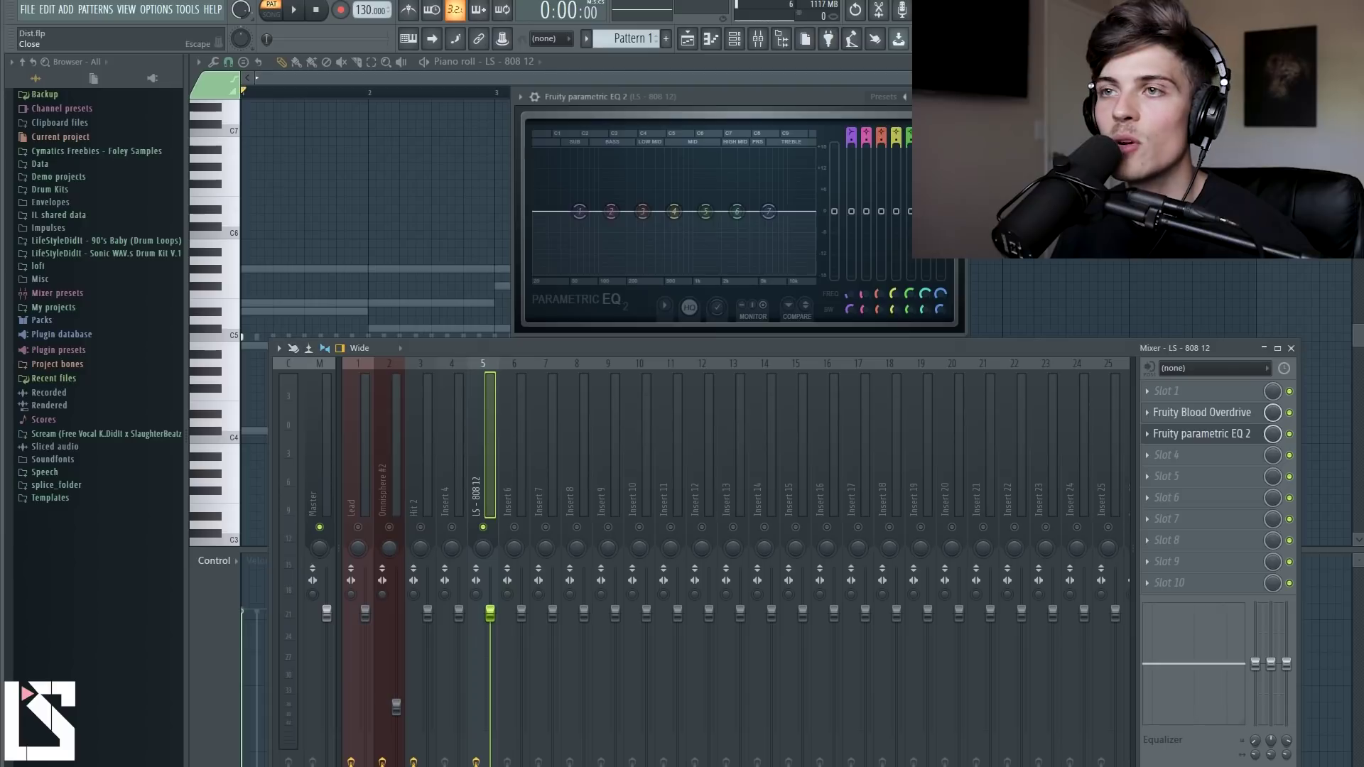
# Close the EQ window, then reopen the channel rack and solo the Omnisphere channel
pyautogui.click(956, 96)
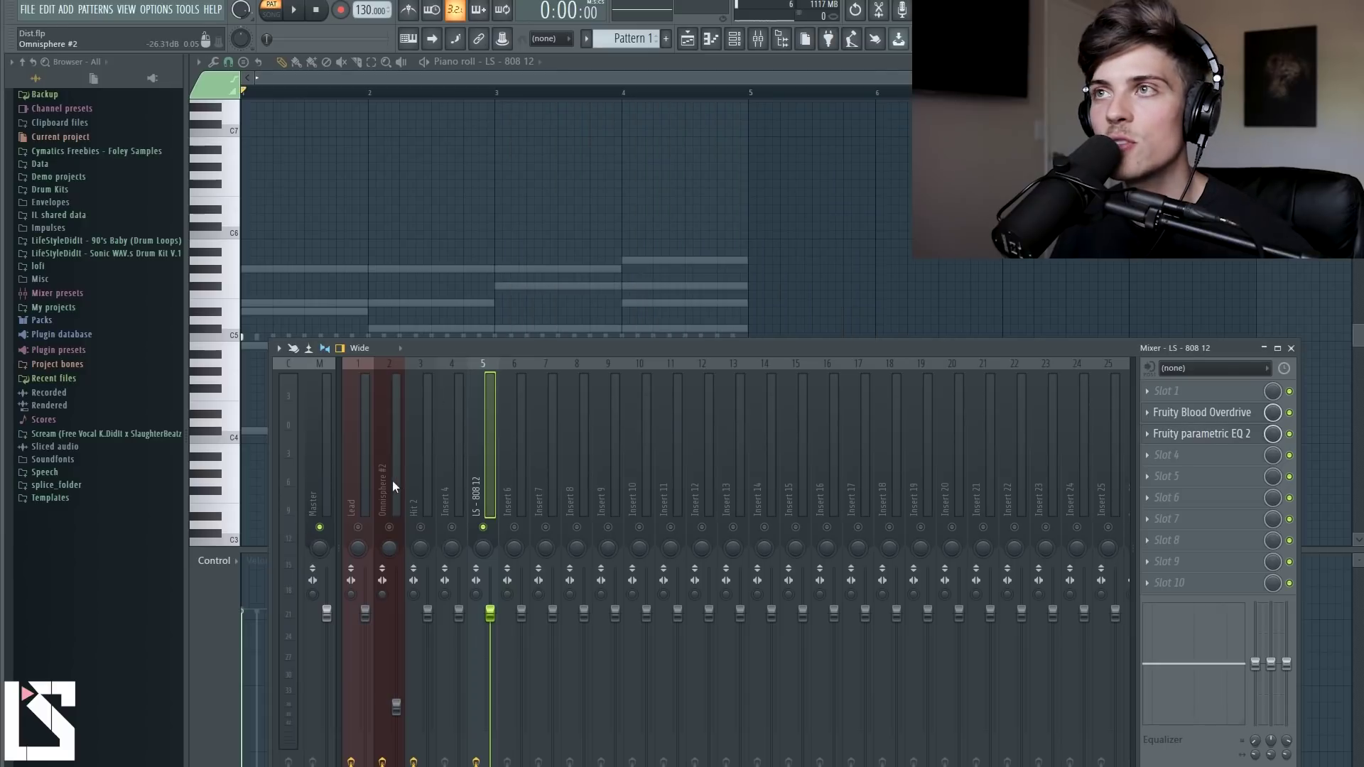
pyautogui.click(392, 480)
pyautogui.click(732, 39)
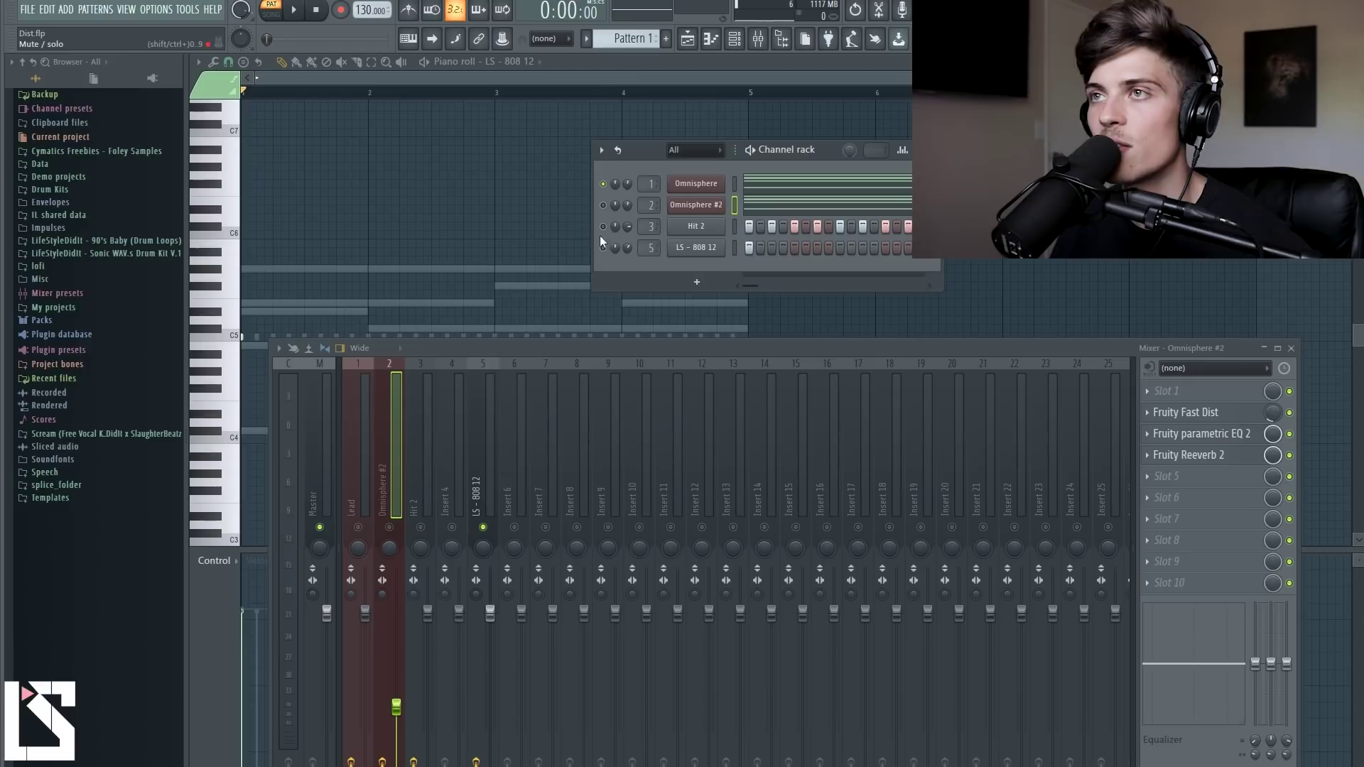
# Select and unmute the Lead mixer track and play the soloed Omnisphere channel
pyautogui.click(368, 497)
pyautogui.press('space')
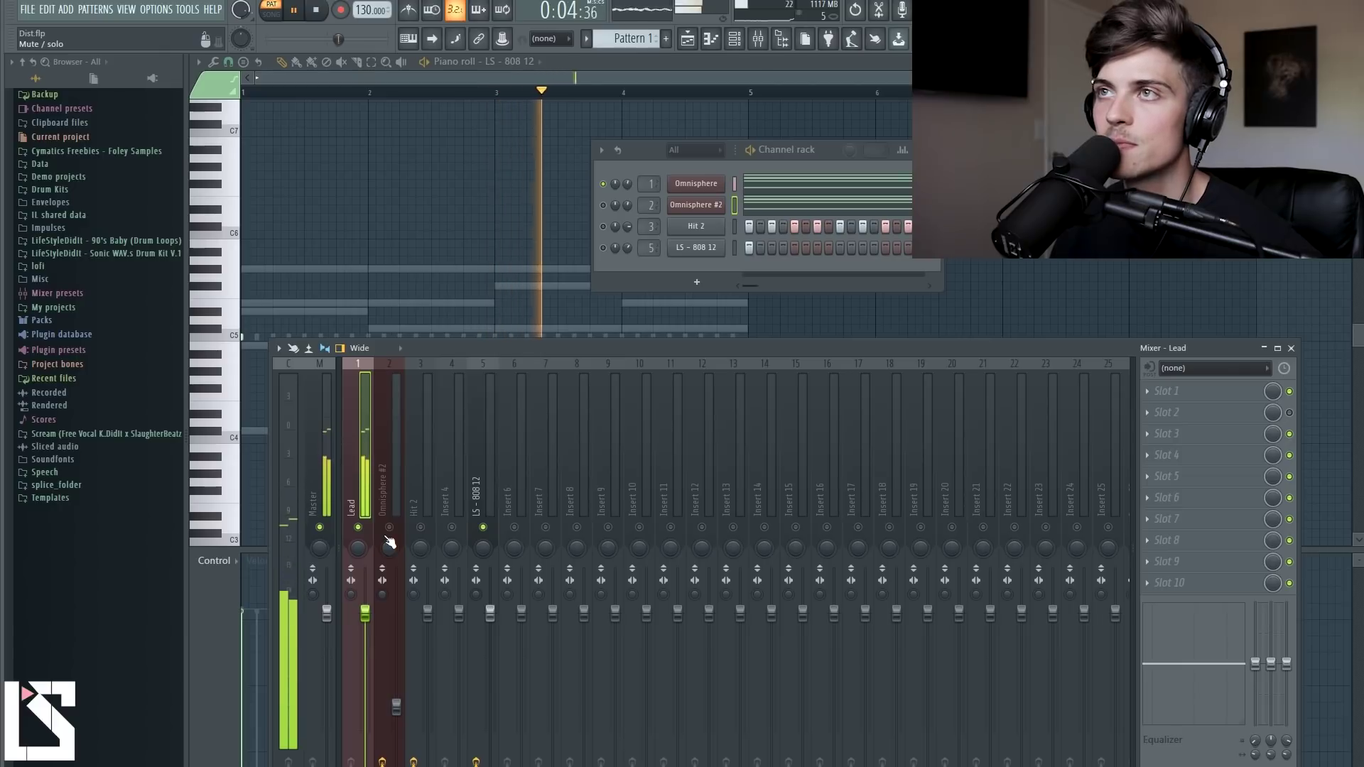
pyautogui.press('space')
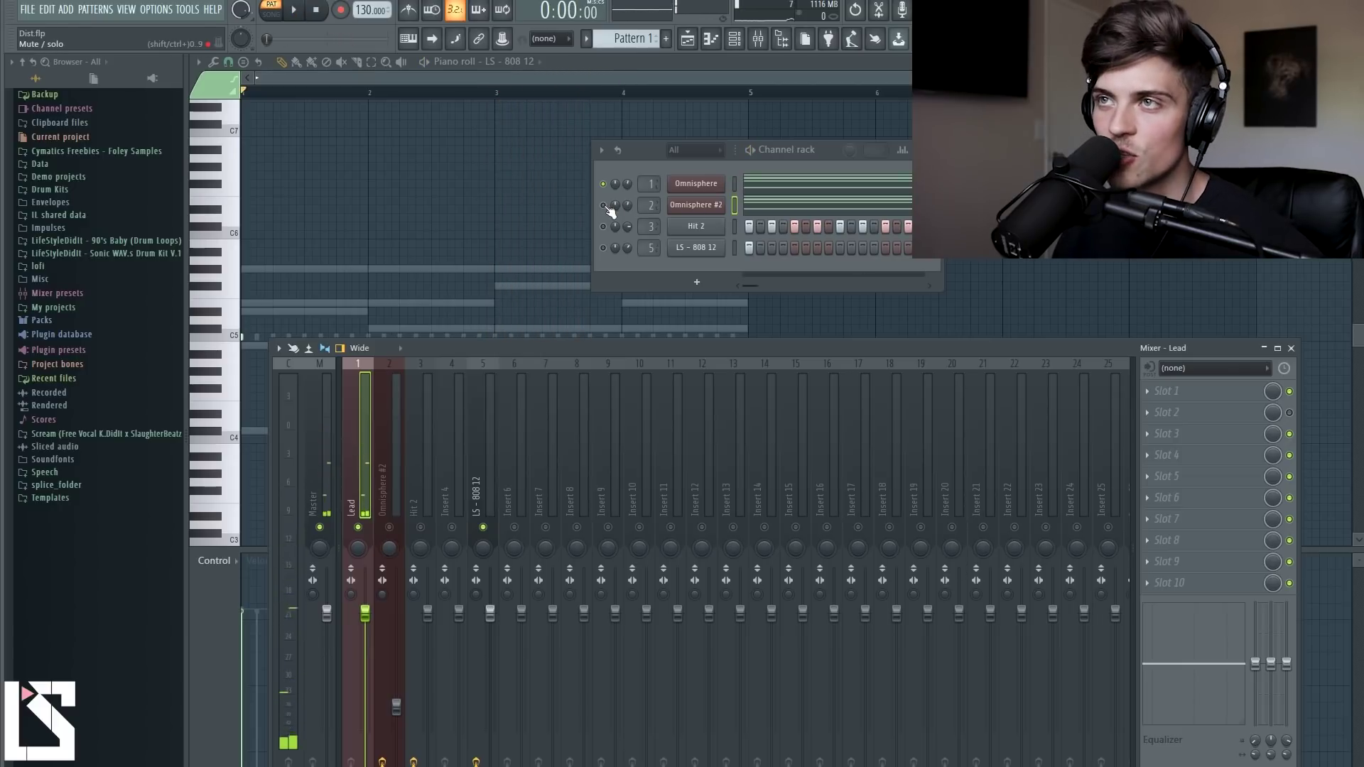
# Select the Omnisphere #2 mixer track and examine its Fruity Fast Dist settings
pyautogui.click(390, 490)
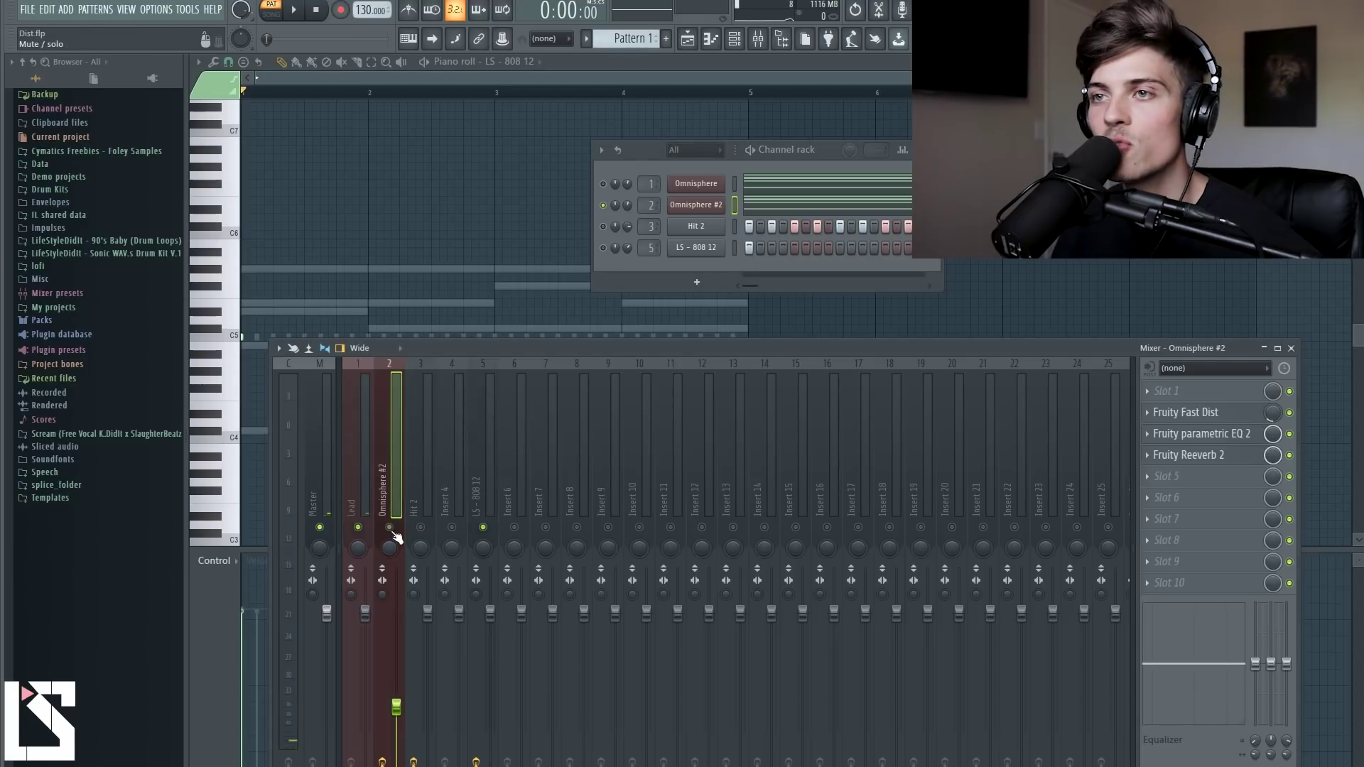
pyautogui.click(1229, 413)
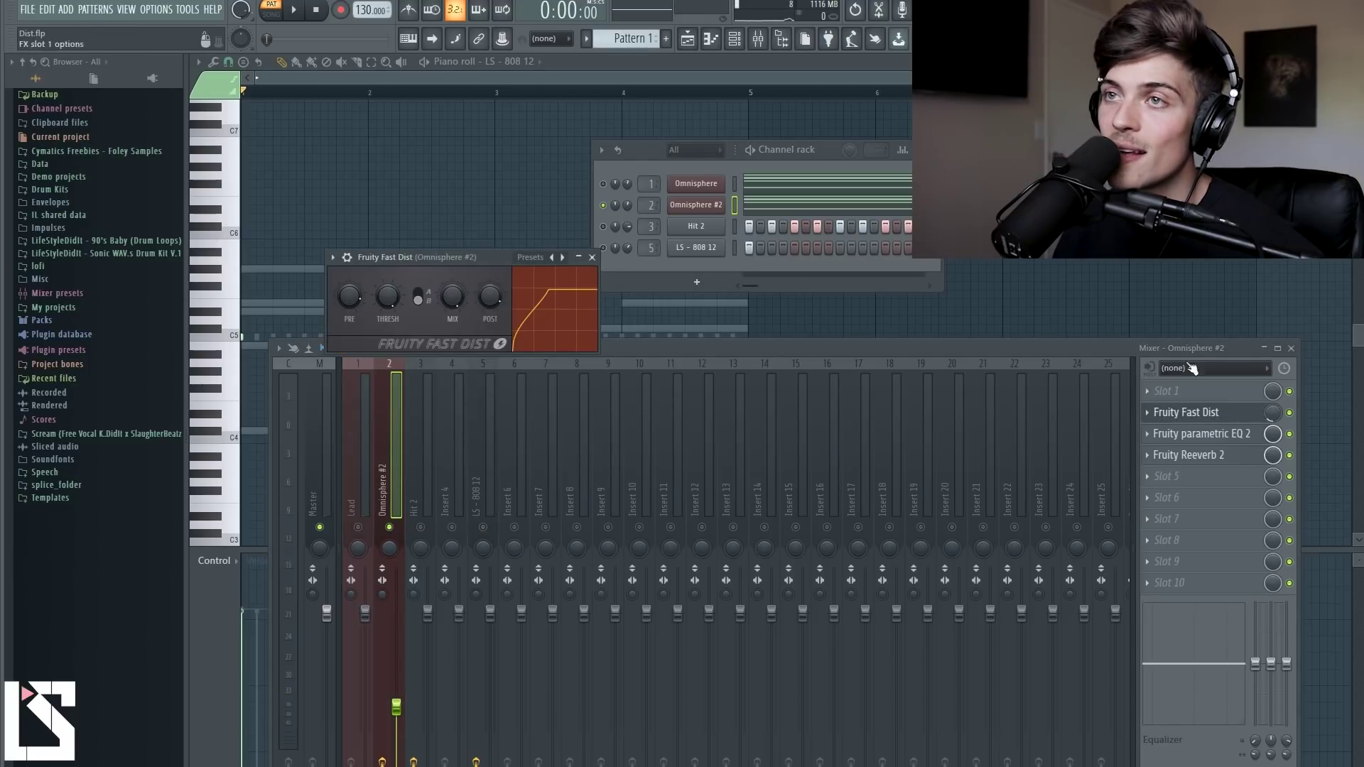
pyautogui.click(593, 257)
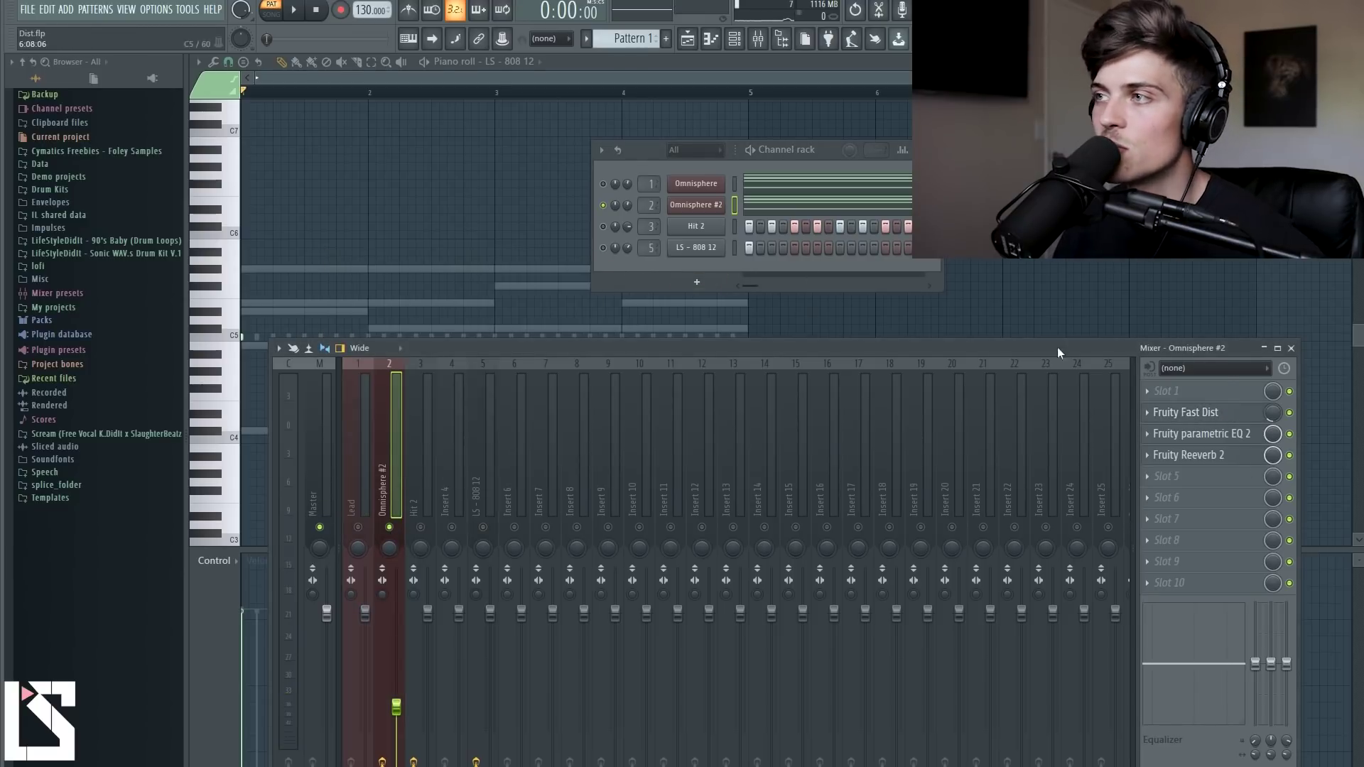
# Play Omnisphere #2 and narrow its Fruity Parametric EQ 2 pass band, lowering the low-pass band to about 2117 Hz
pyautogui.click(1222, 435)
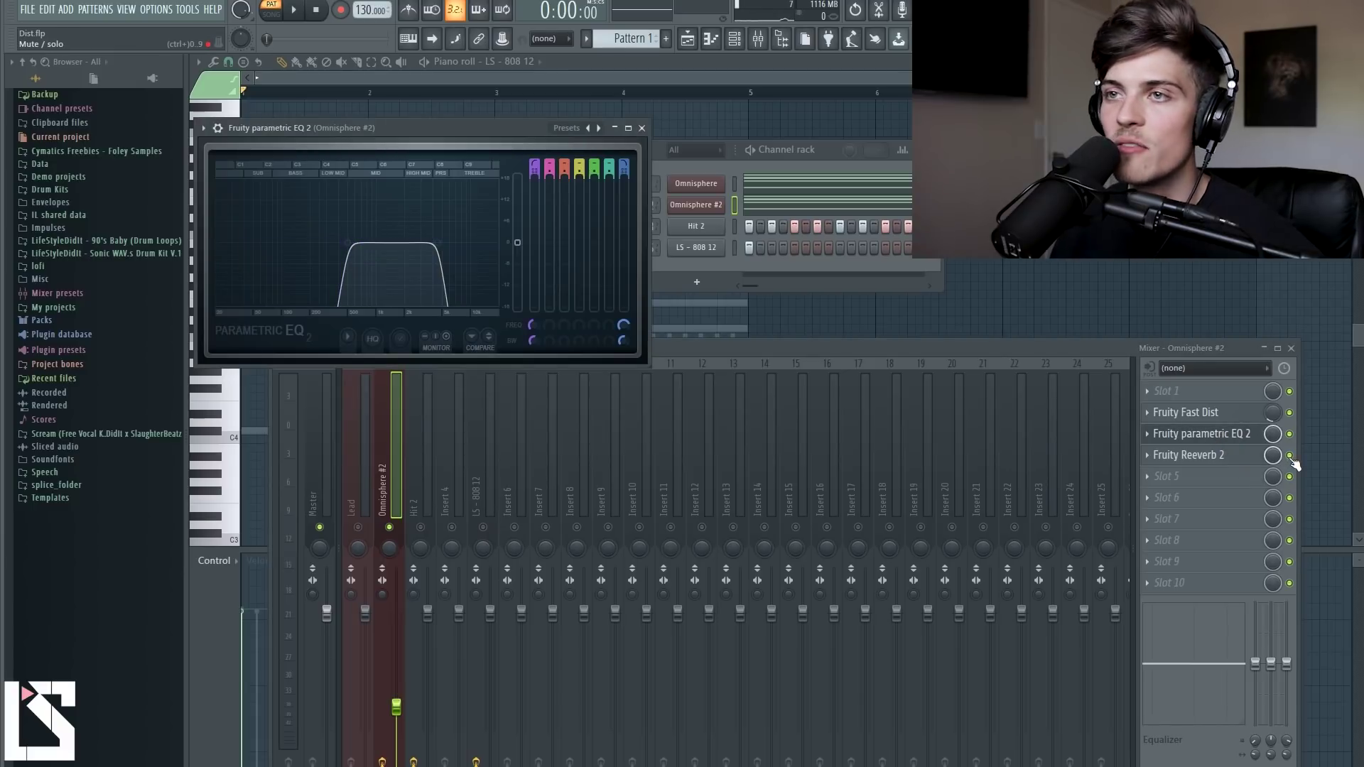
pyautogui.press('space')
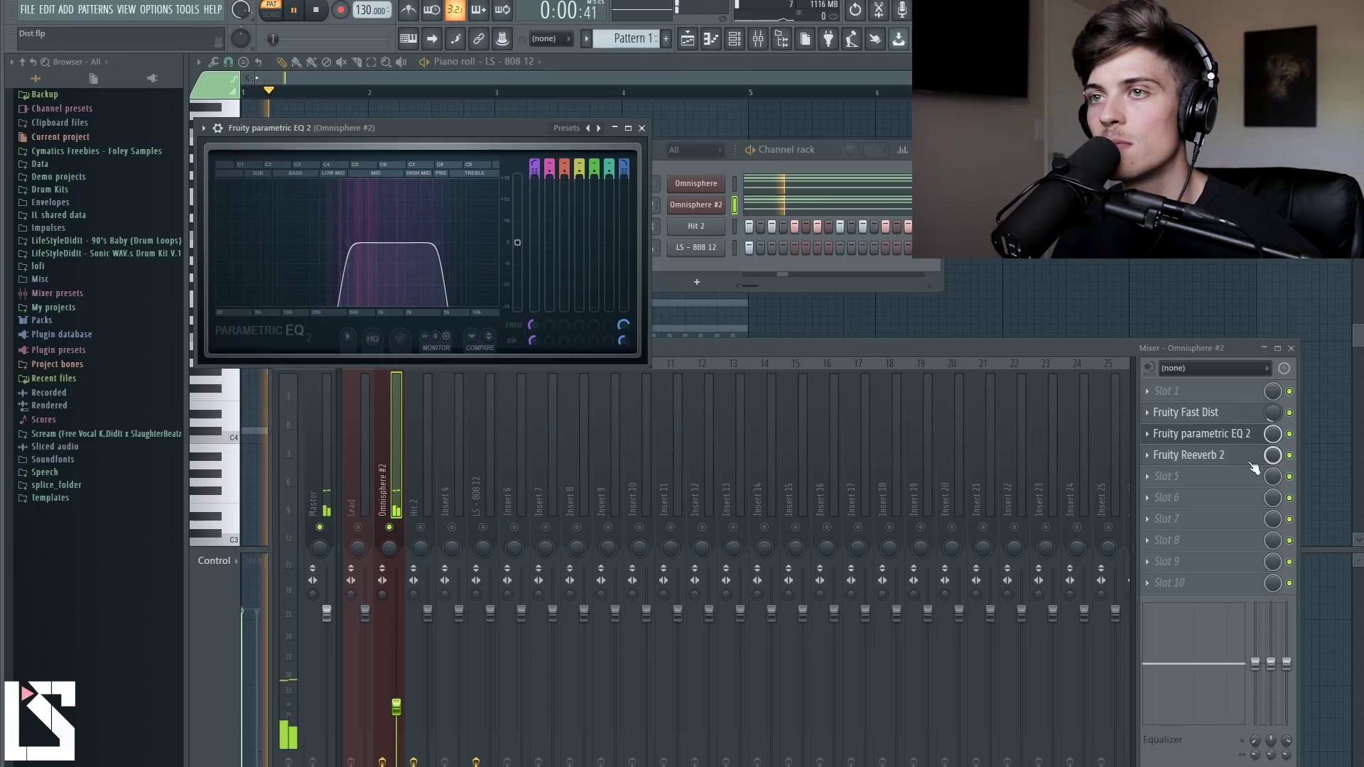
pyautogui.click(1277, 462)
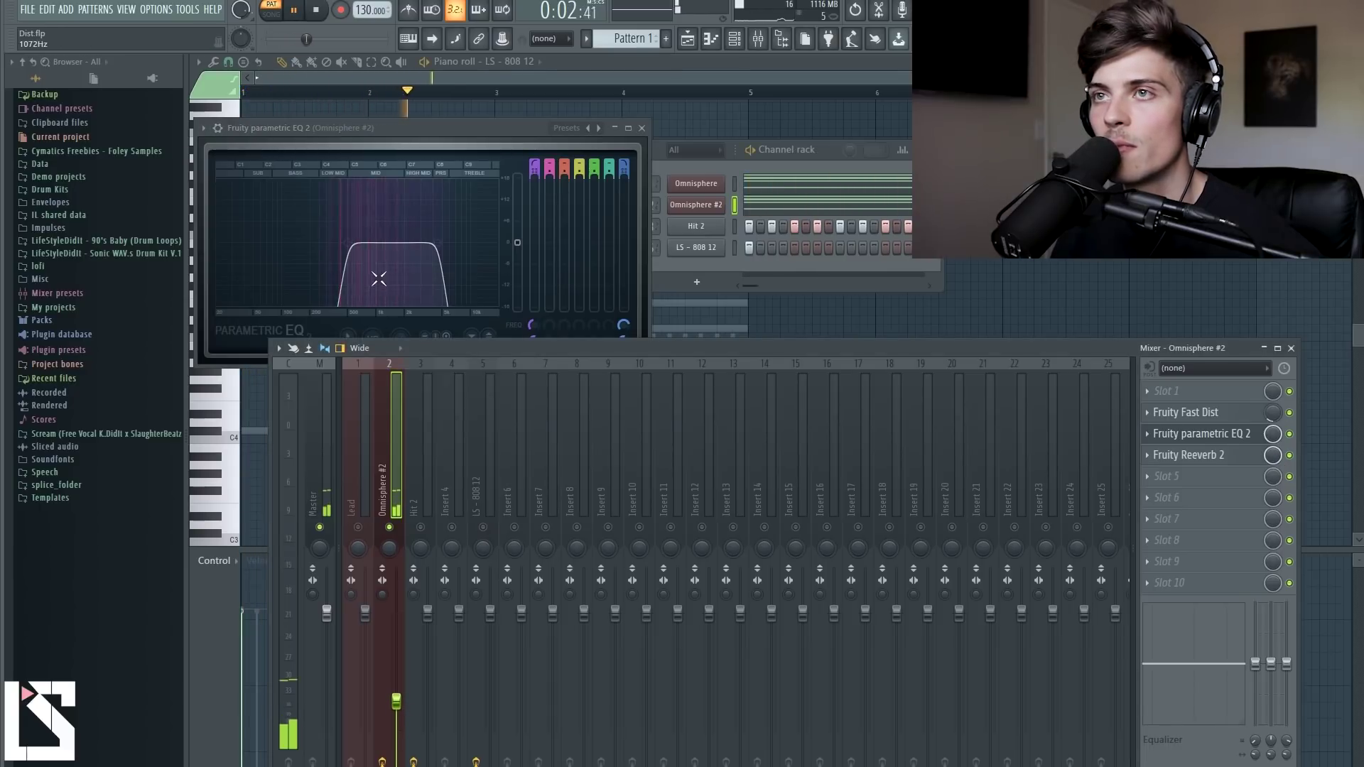
pyautogui.moveTo(347, 242); pyautogui.dragTo(344, 242)
pyautogui.moveTo(438, 243); pyautogui.dragTo(406, 243)
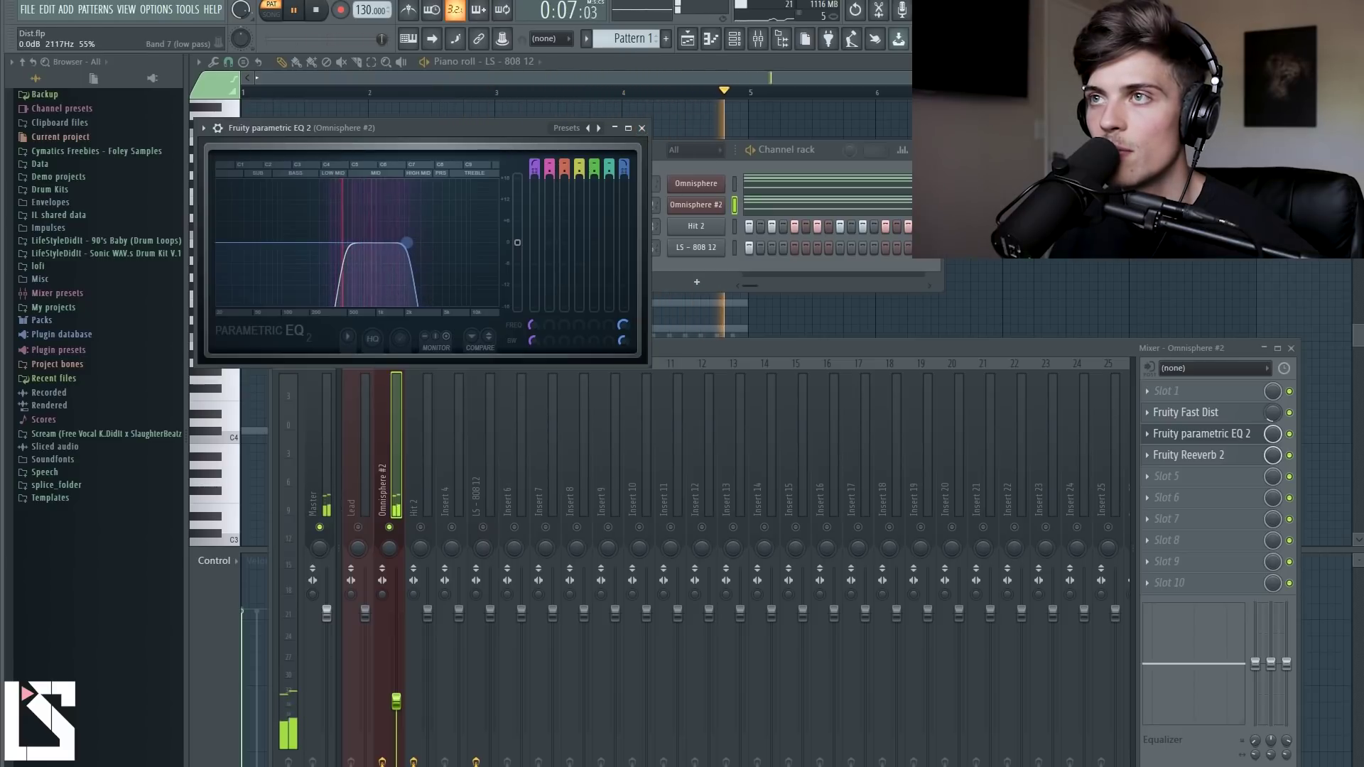
pyautogui.click(642, 127)
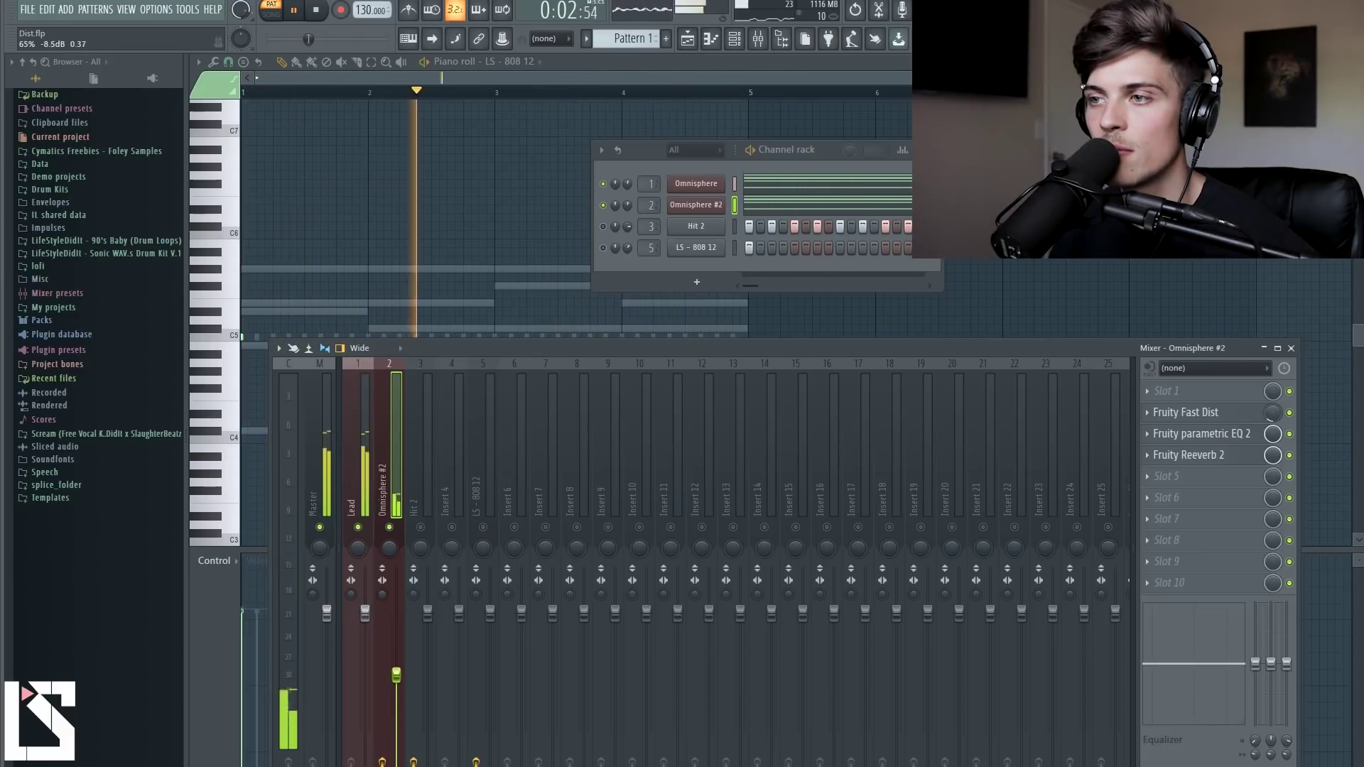
# Balance the Omnisphere #2 mixer volume against the Lead during playback, trying it louder before settling on a lower level
pyautogui.moveTo(397, 661); pyautogui.dragTo(398, 649)
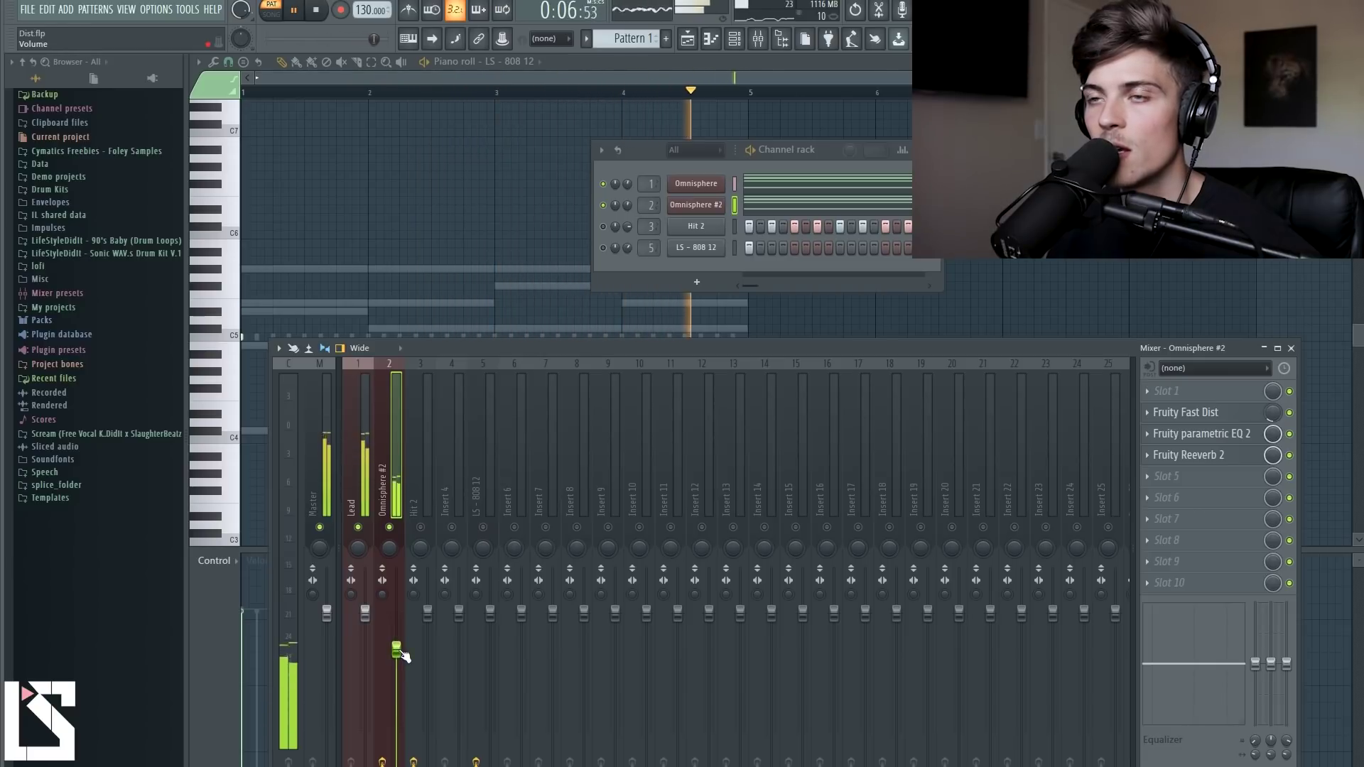
pyautogui.press('space')
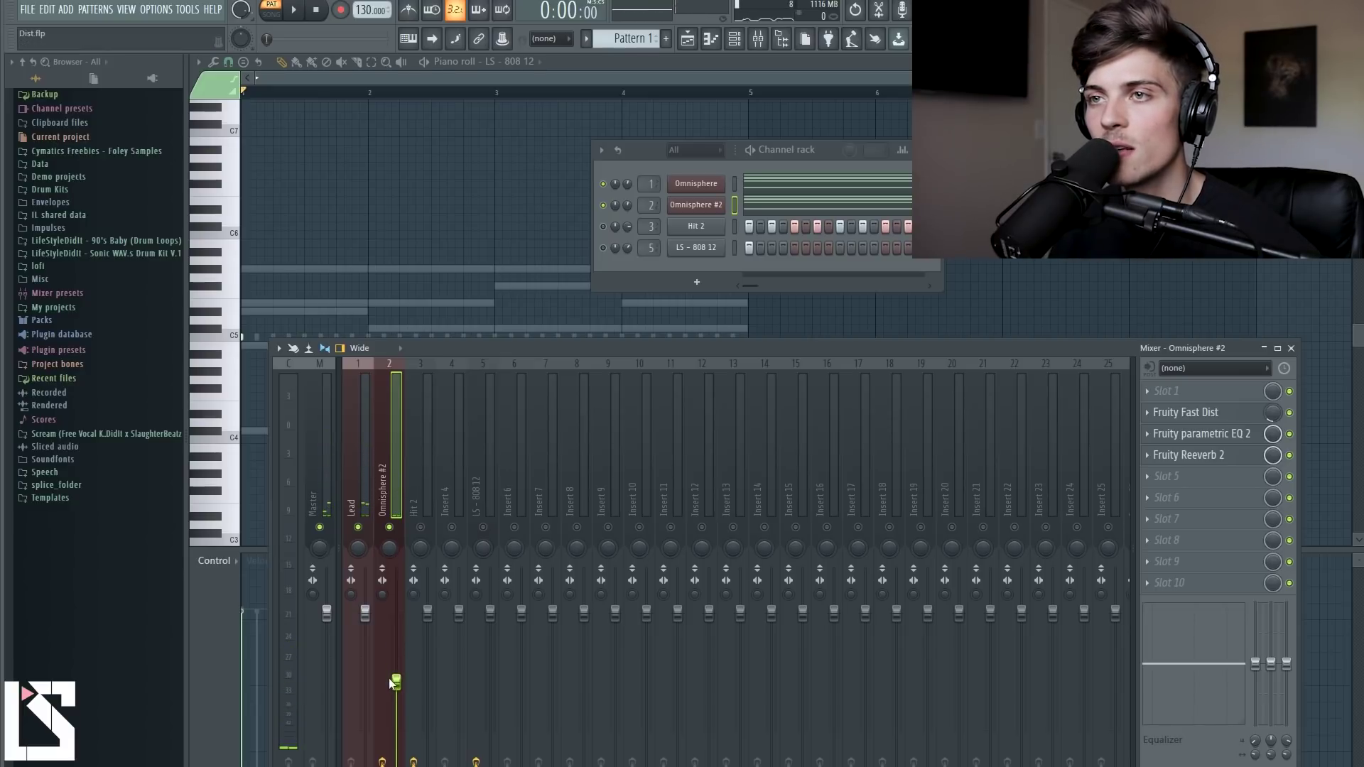
pyautogui.moveTo(395, 682); pyautogui.dragTo(395, 689)
pyautogui.press('space')
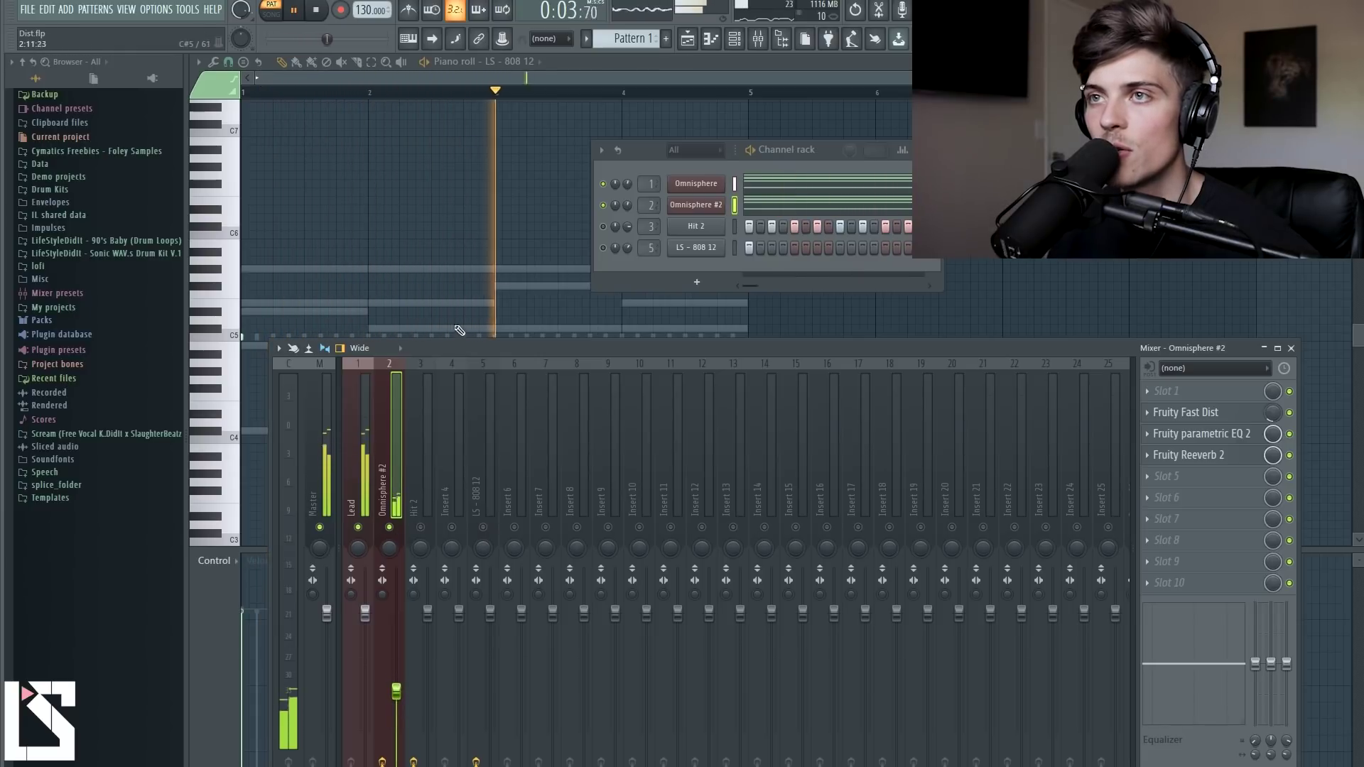
# Play the melody with the Omnisphere #2 mixer track muted and unmuted to compare before and after, and close the mixer
pyautogui.moveTo(442, 348); pyautogui.dragTo(508, 194)
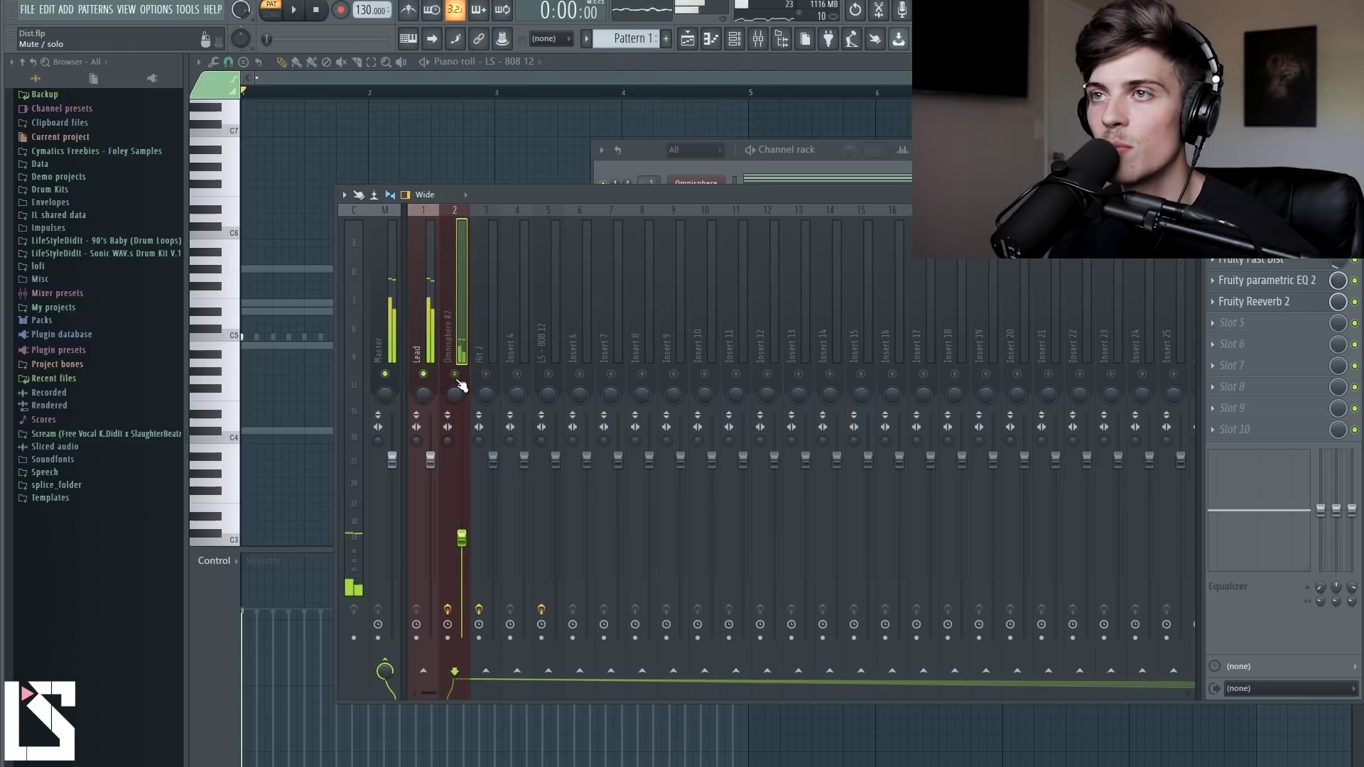
pyautogui.press('space')
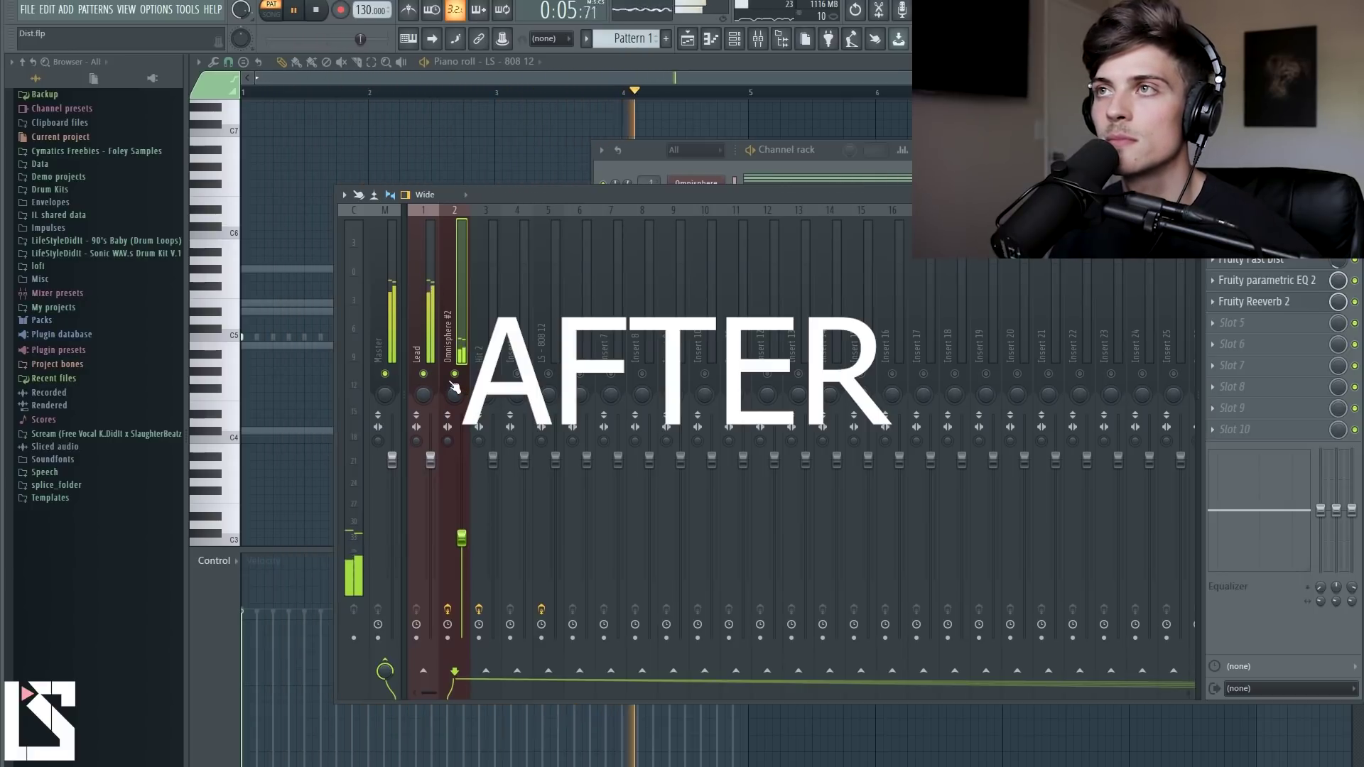
pyautogui.press('space')
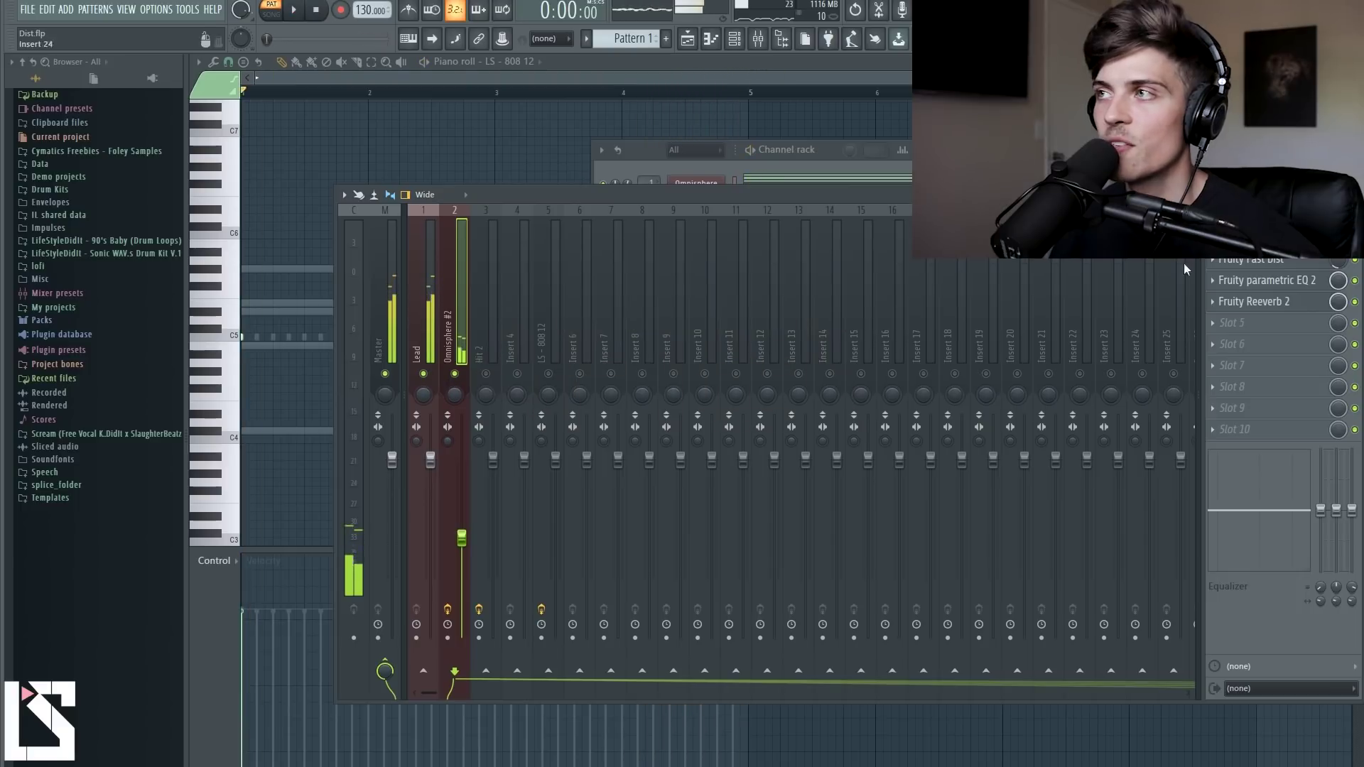
pyautogui.press('Escape')
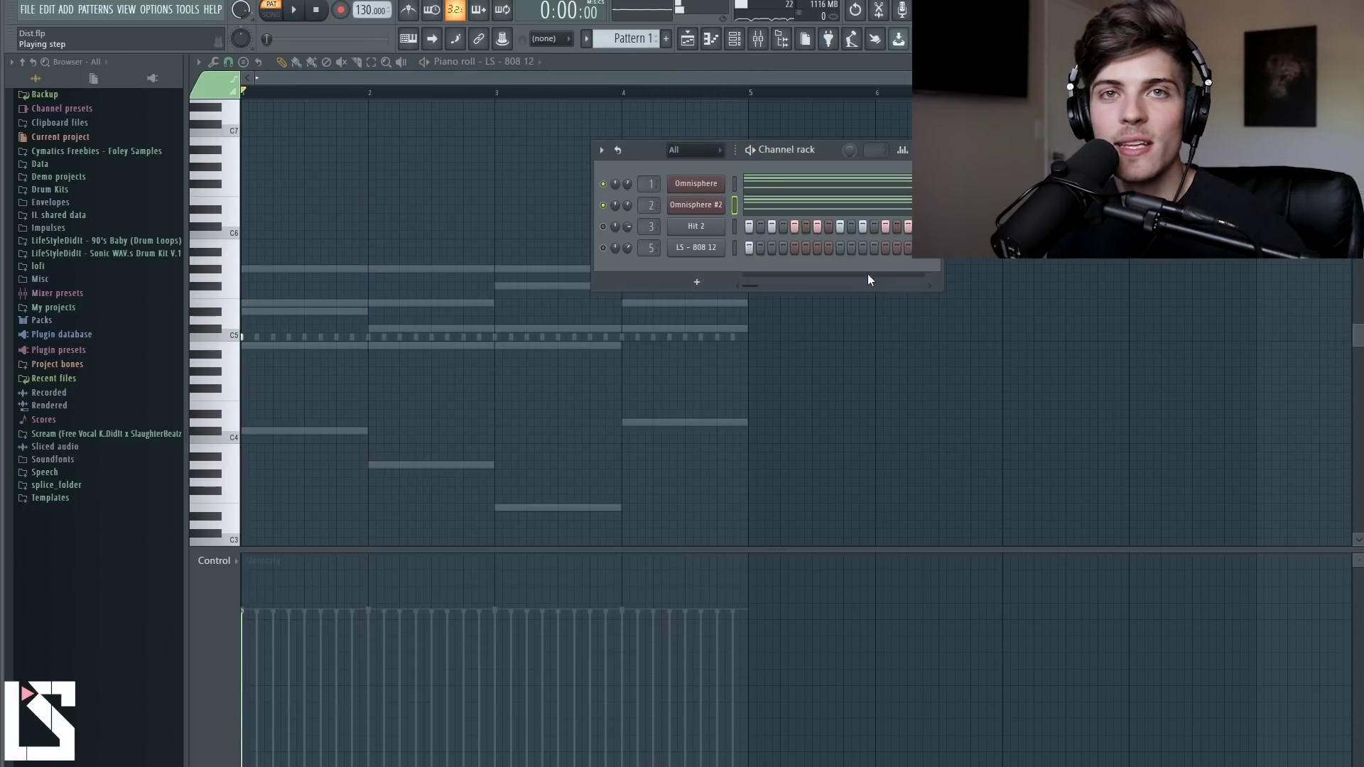